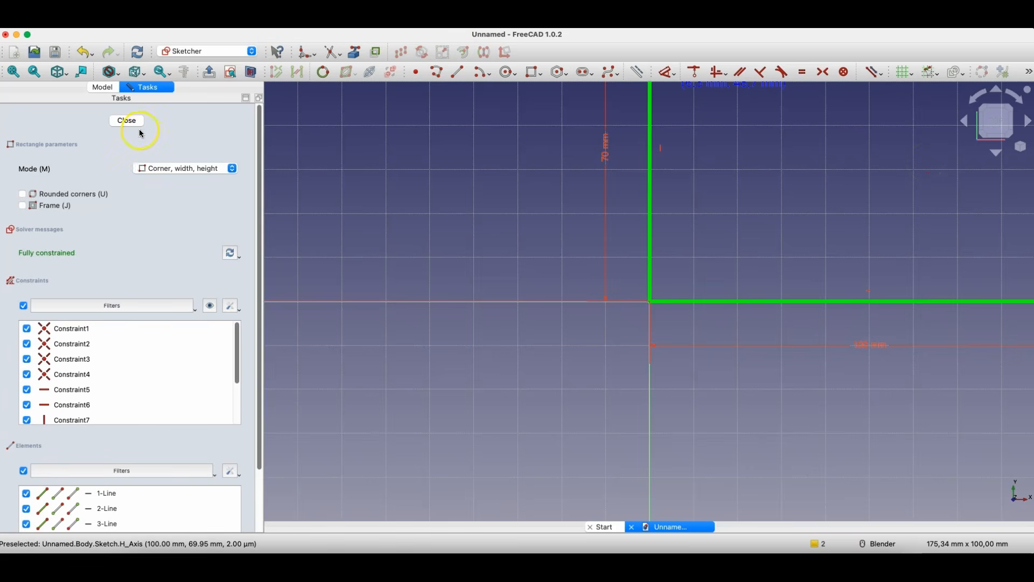
- Finish the base rectangle sketch and pad it 25 mm into a solid block
click(136, 129)
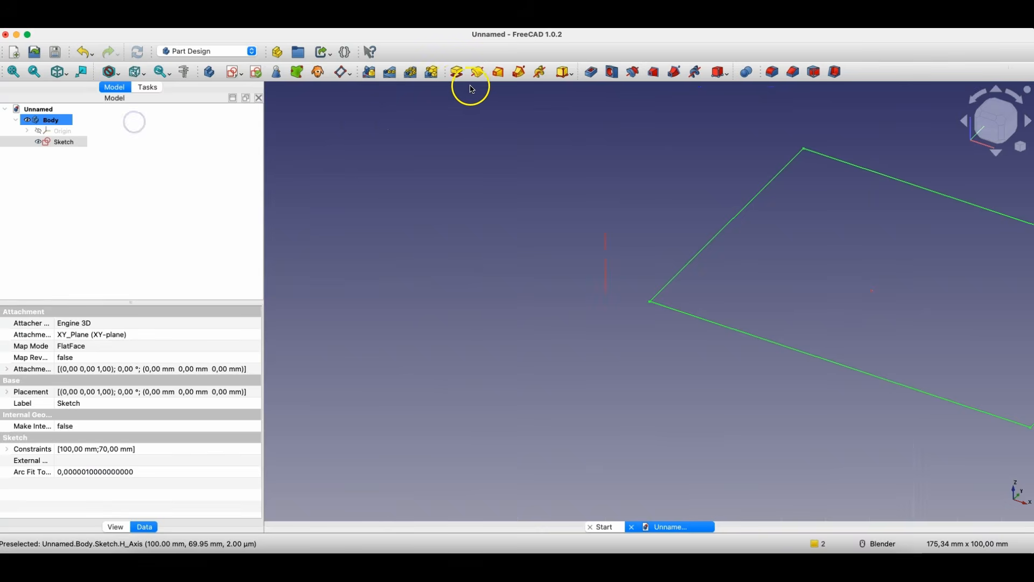
click(457, 74)
text(525)
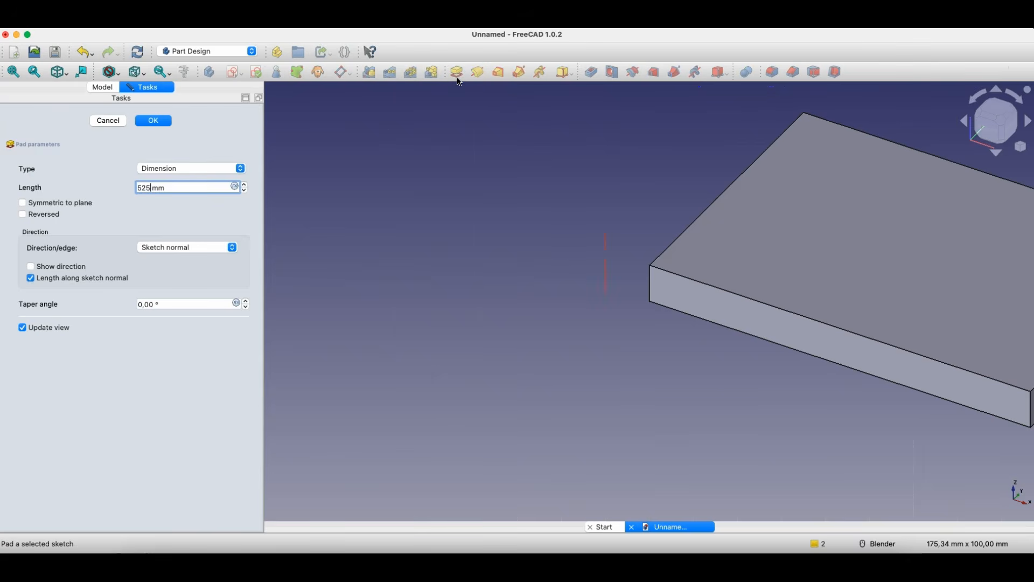
key(Return)
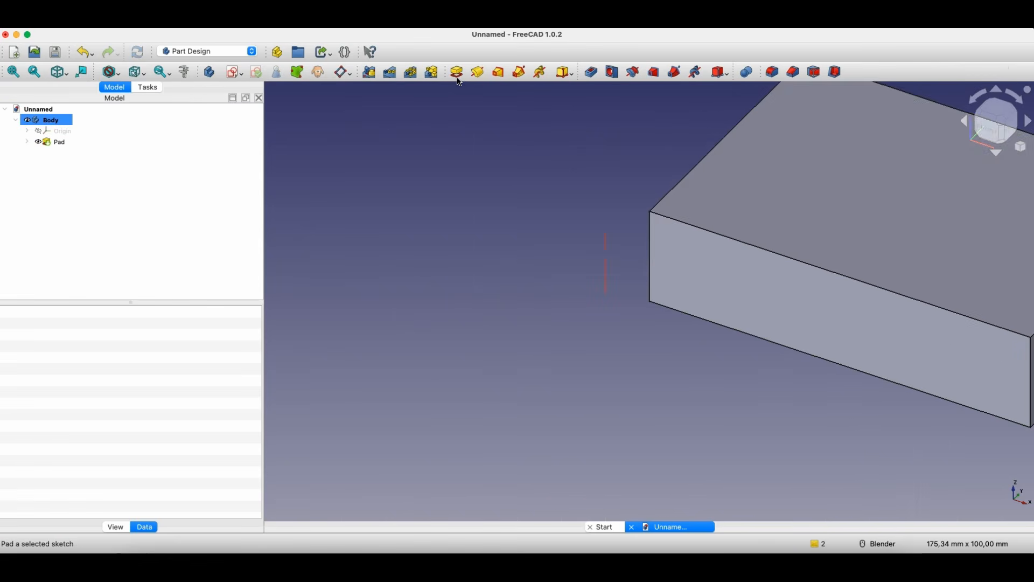
scroll(593, 151, down, 5)
scroll(657, 121, up, 3)
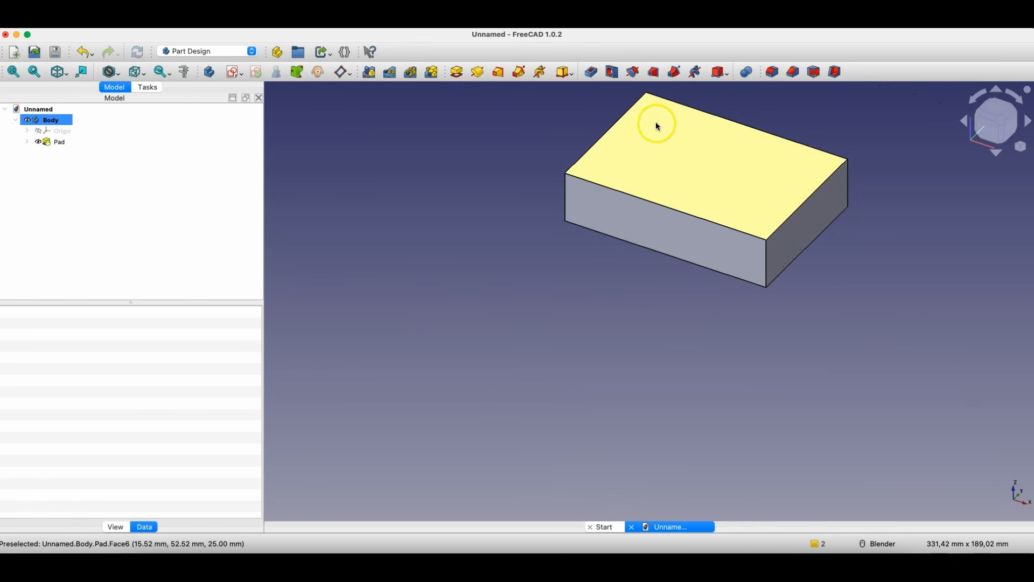
scroll(482, 332, up, 5)
scroll(773, 168, down, 3)
scroll(831, 136, up, 4)
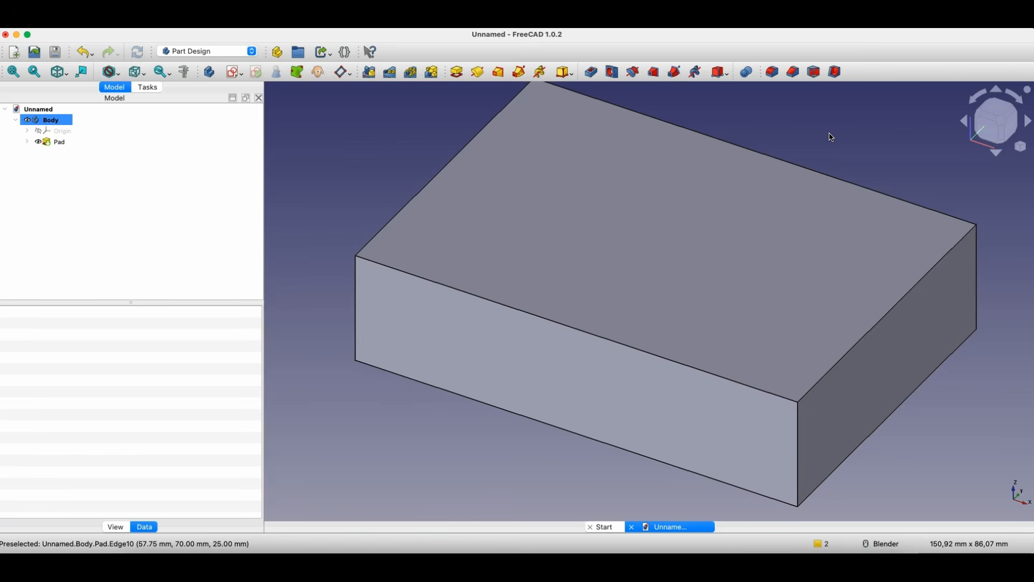
click(829, 138)
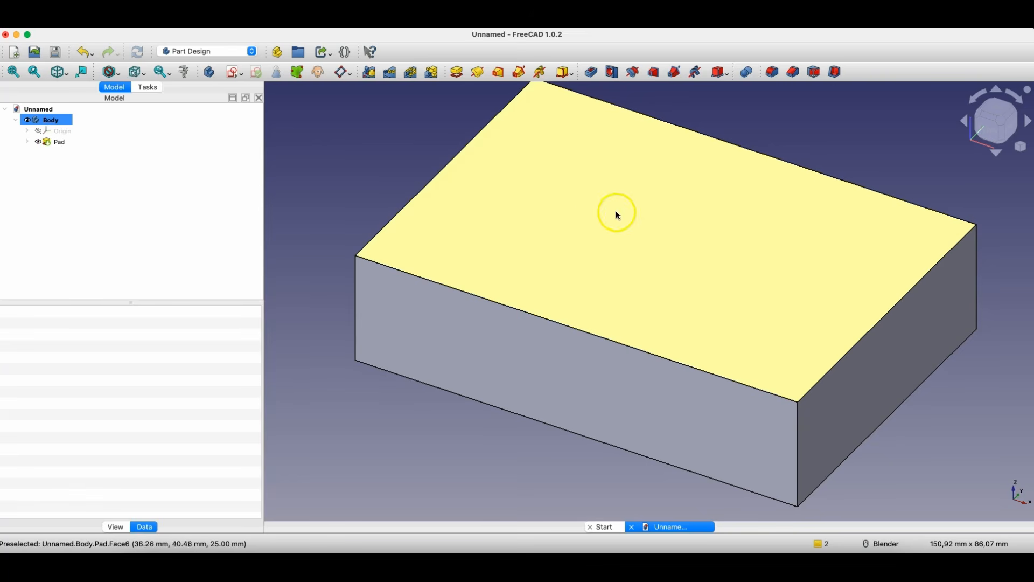
- Sketch a 30 × 20 mm rectangle on the block's top face, about 10 mm in from the corner at the origin, and close the sketch
click(456, 218)
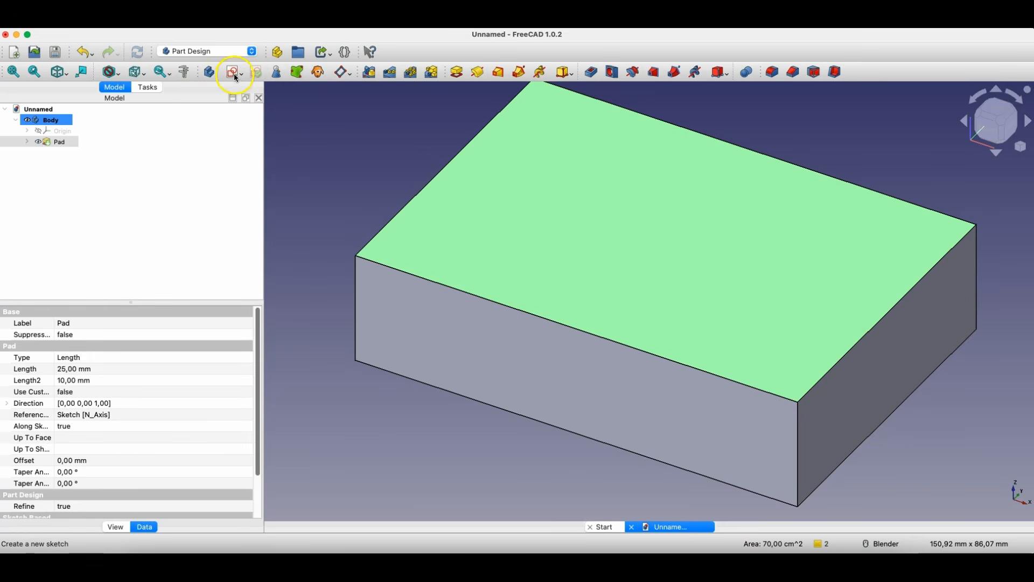
click(254, 76)
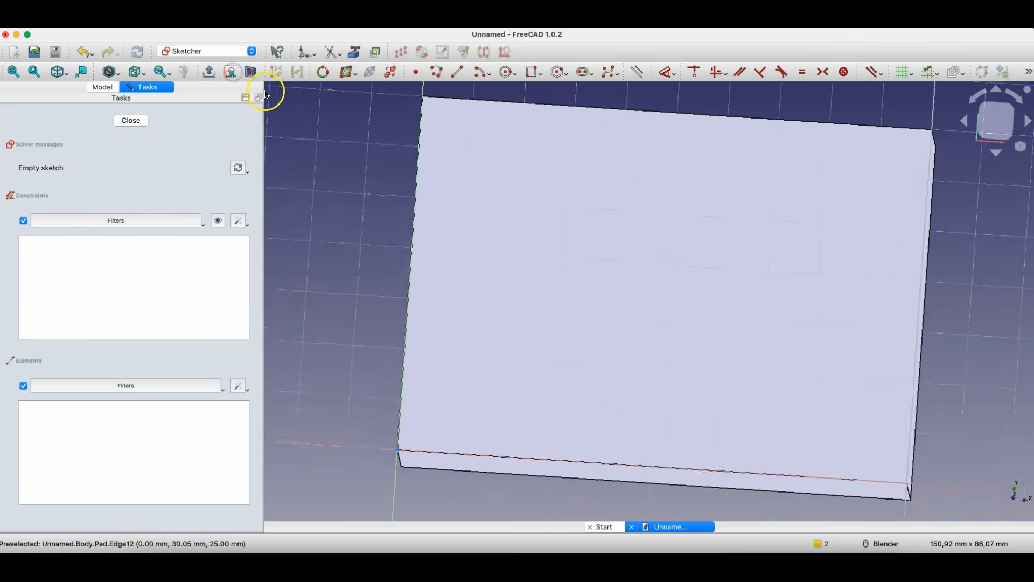
click(536, 82)
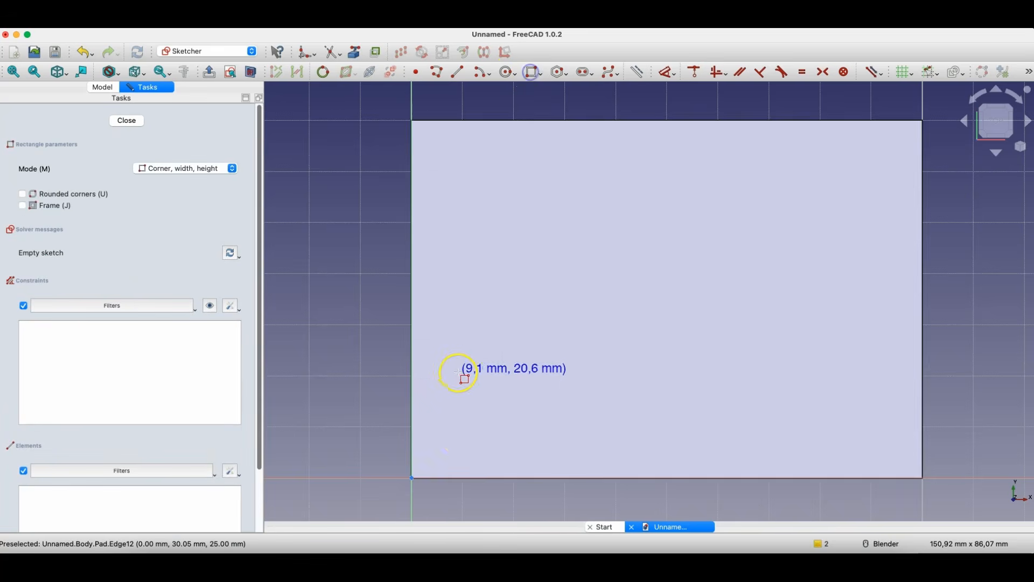
click(459, 436)
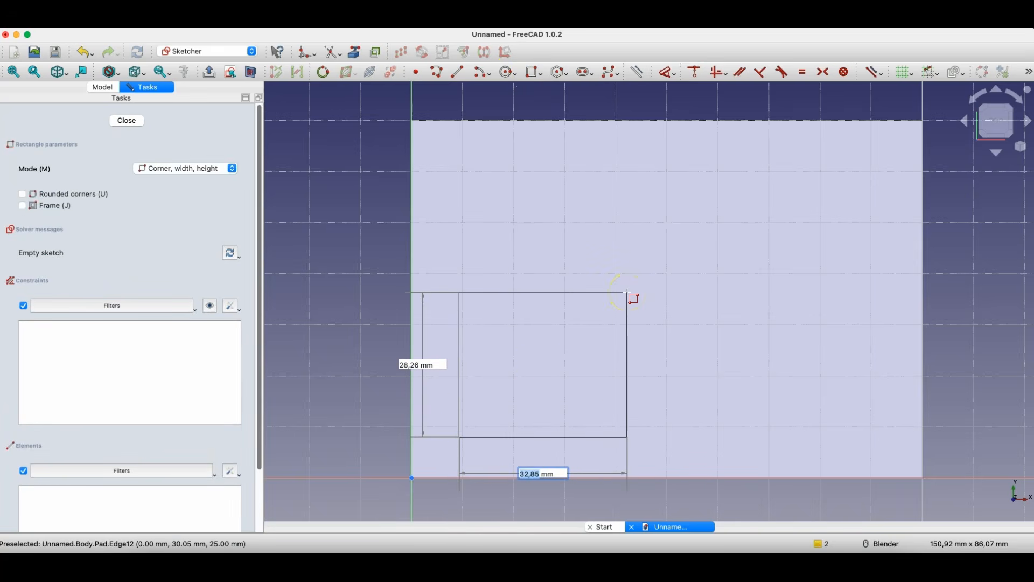
text(30)
key(Tab)
text(20)
key(Return)
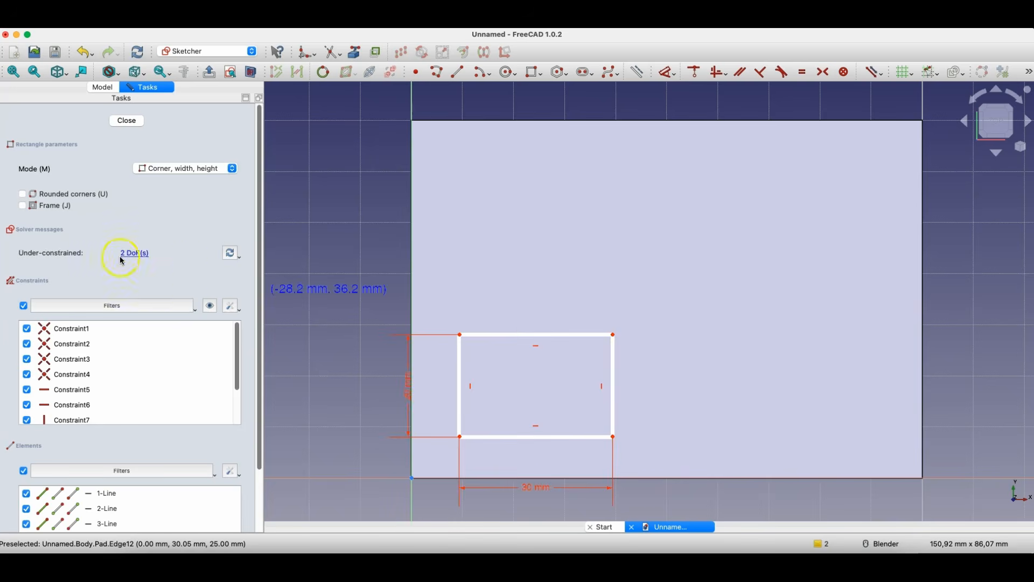
drag(461, 436, 462, 428)
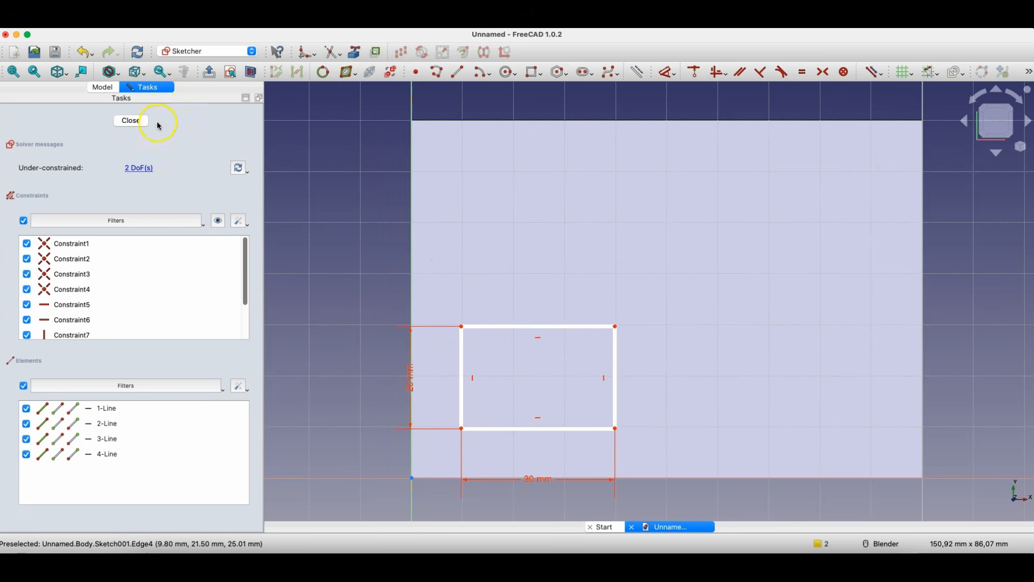
click(132, 120)
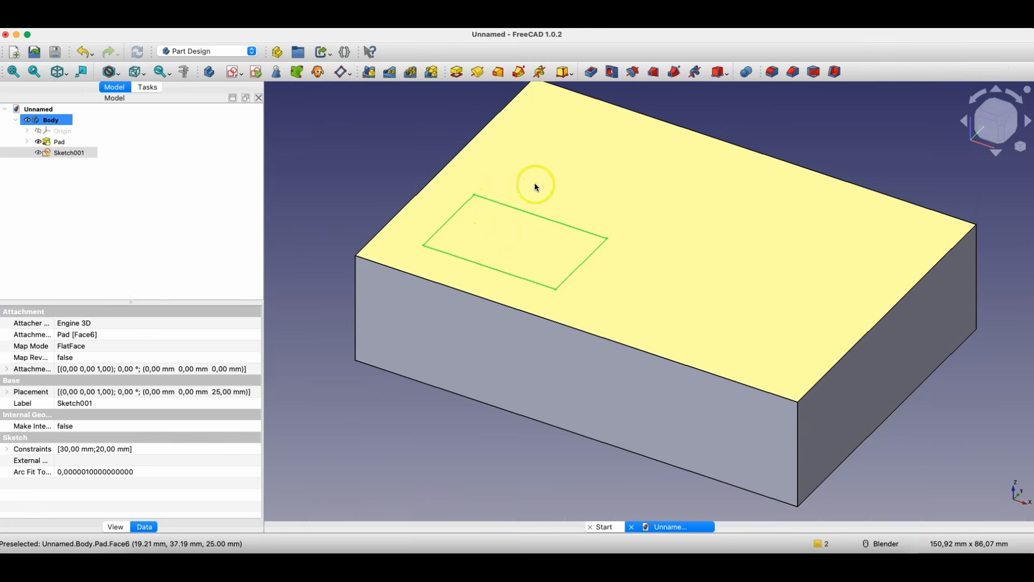
- Create a pocket from the small rectangle sketch with a length of 11 mm
click(592, 73)
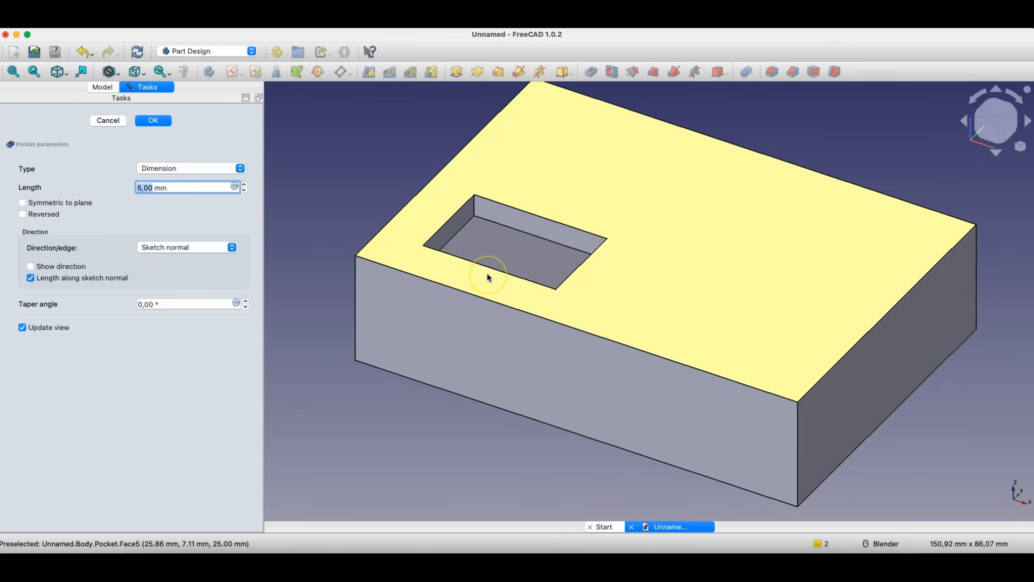
click(243, 184)
click(243, 185)
click(243, 185)
click(243, 184)
click(243, 184)
click(243, 184)
middle_drag(394, 180, 396, 218)
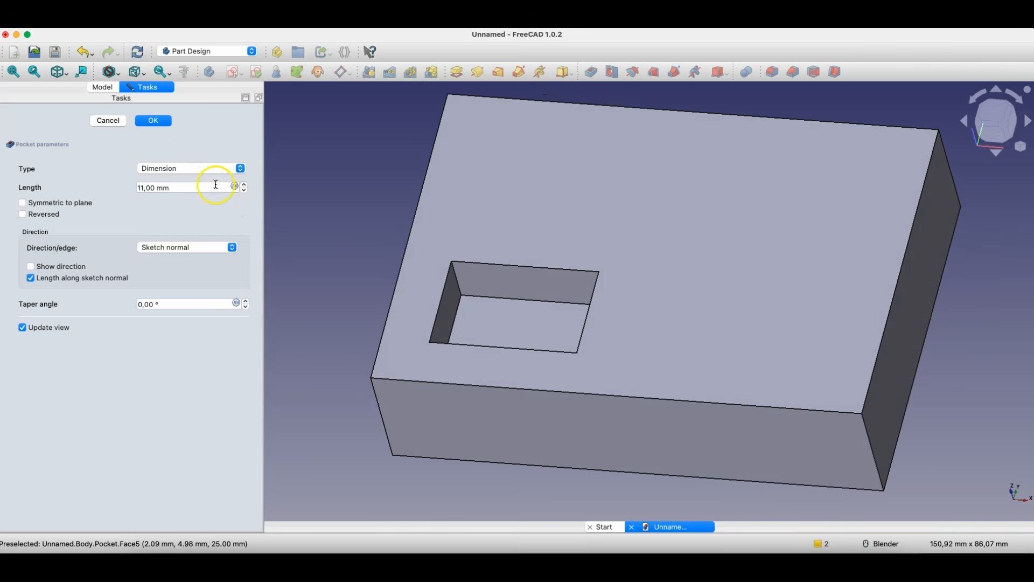
- Switch the pocket type to Through all and orbit to inspect the opening
click(207, 168)
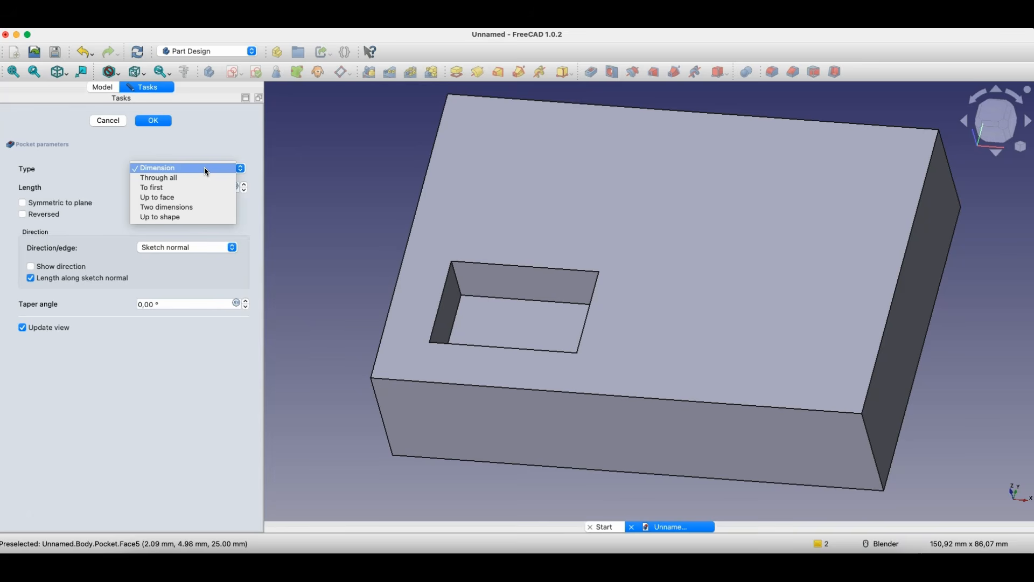
click(166, 180)
middle_drag(498, 208, 599, 260)
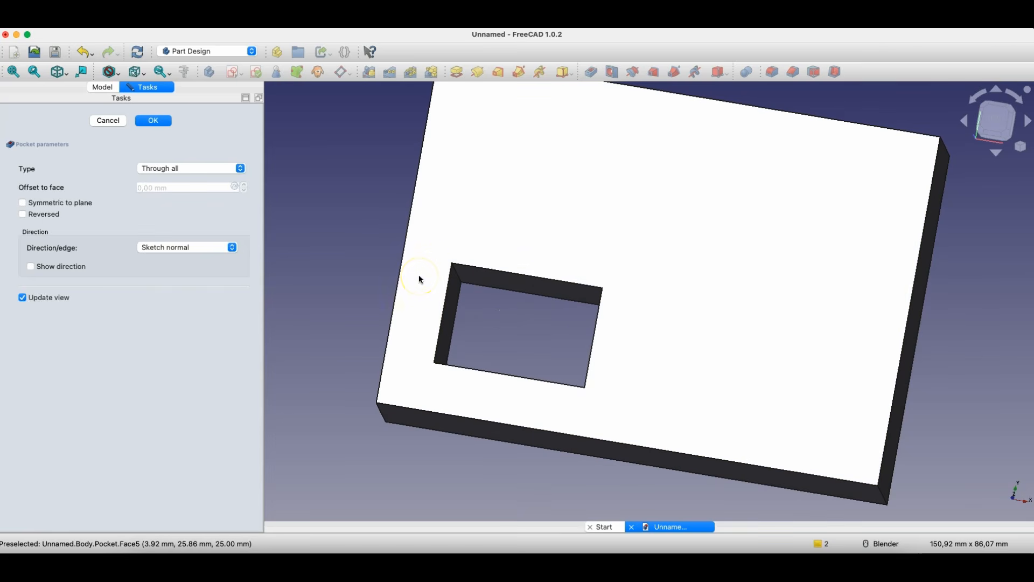
- Set the pocket type to Dimension with a length of 25 mm and accept it
click(169, 168)
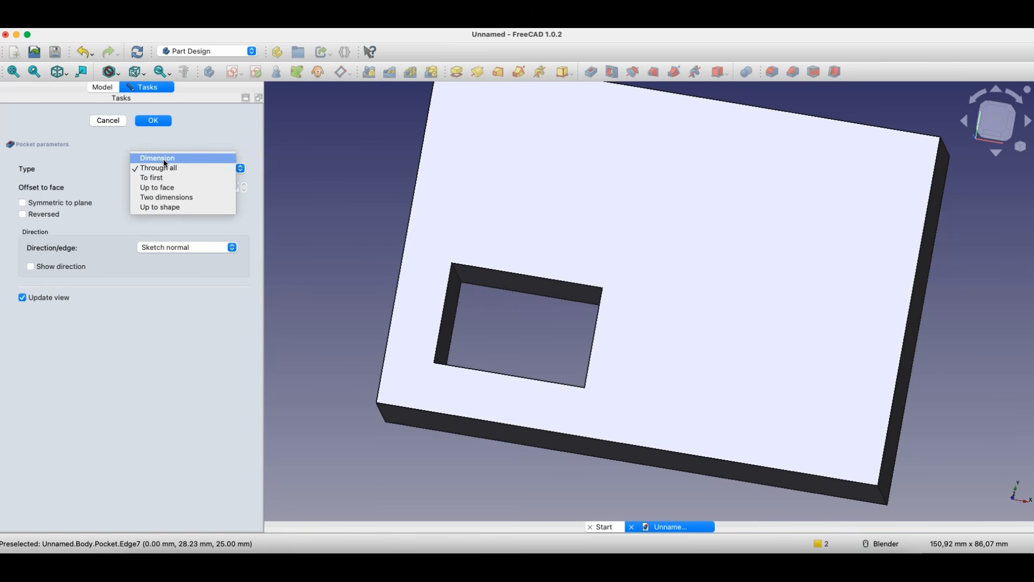
click(165, 158)
drag(243, 185, 243, 185)
middle_drag(461, 321, 462, 360)
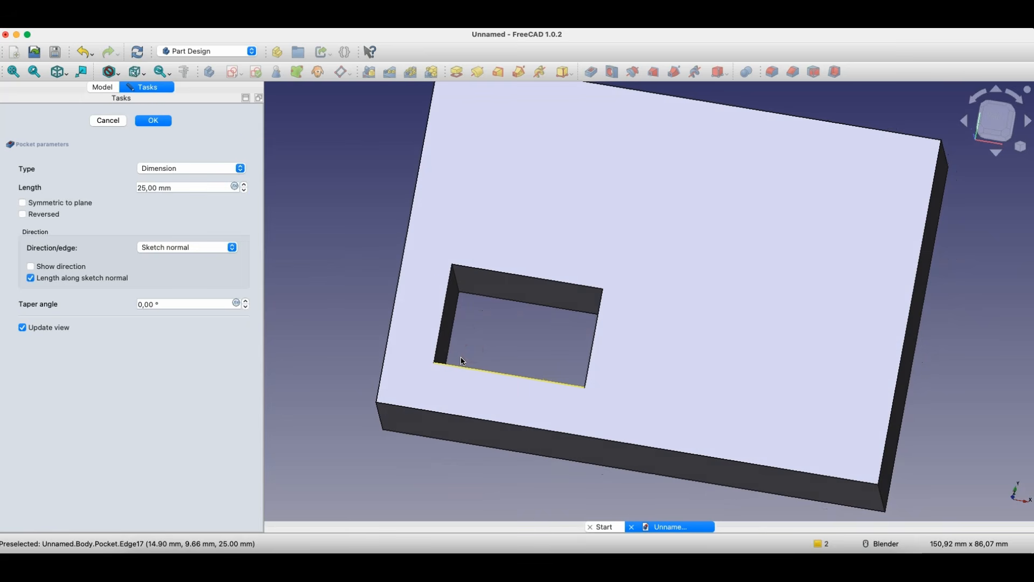
click(153, 121)
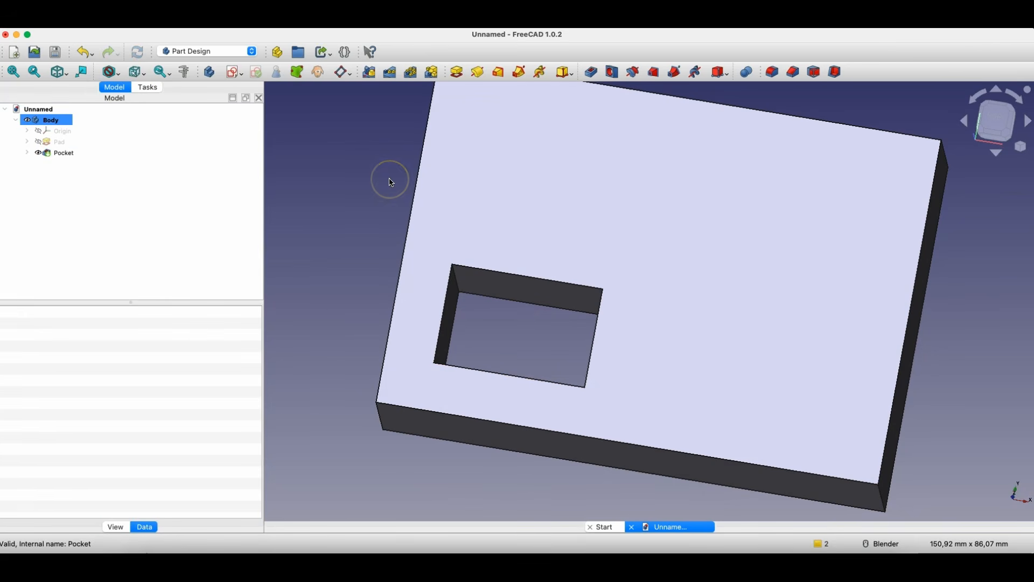
- Reduce the base pad's length to 20 mm
click(256, 186)
double_click(59, 146)
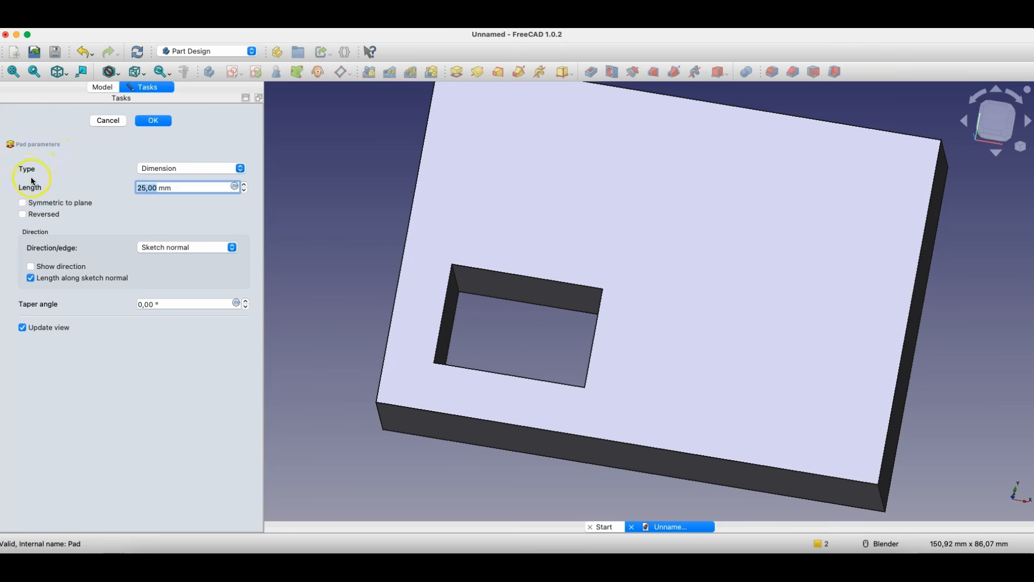
middle_drag(380, 274, 438, 249)
click(244, 191)
click(244, 190)
click(244, 191)
click(244, 191)
click(244, 191)
click(157, 120)
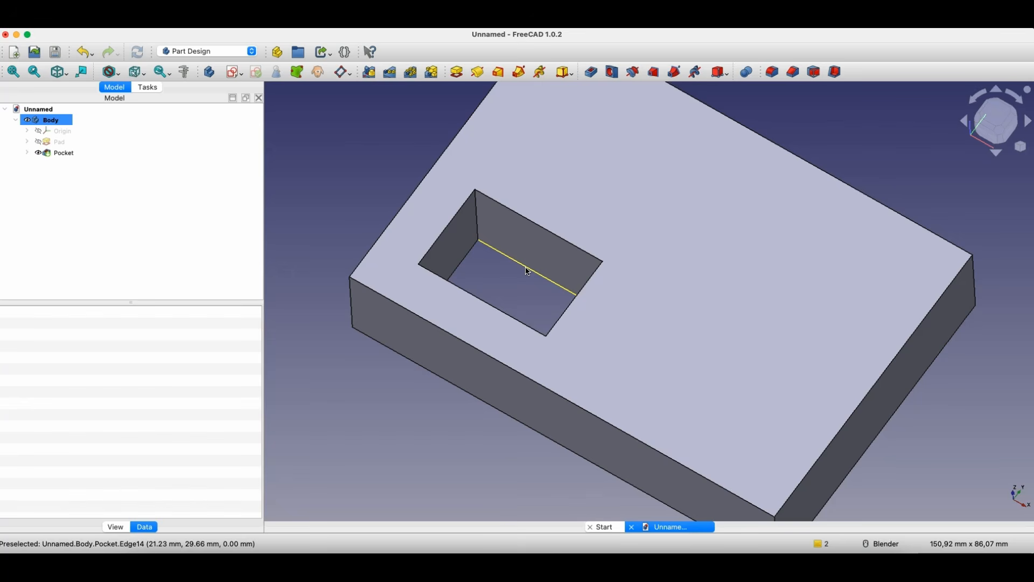
- Set the base pad's length to 30 mm and check the bottom of the pocket
click(186, 208)
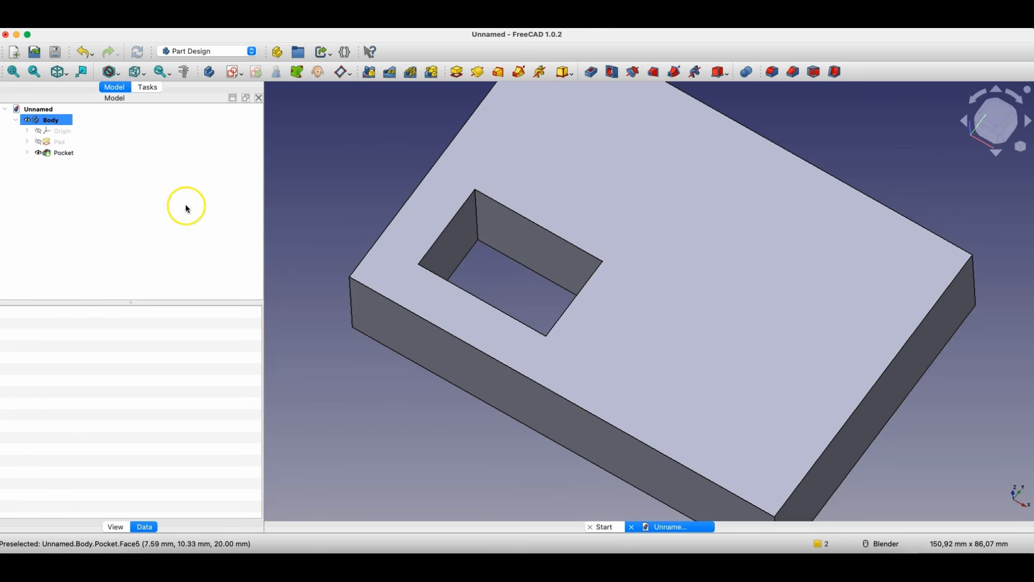
double_click(62, 141)
text(30)
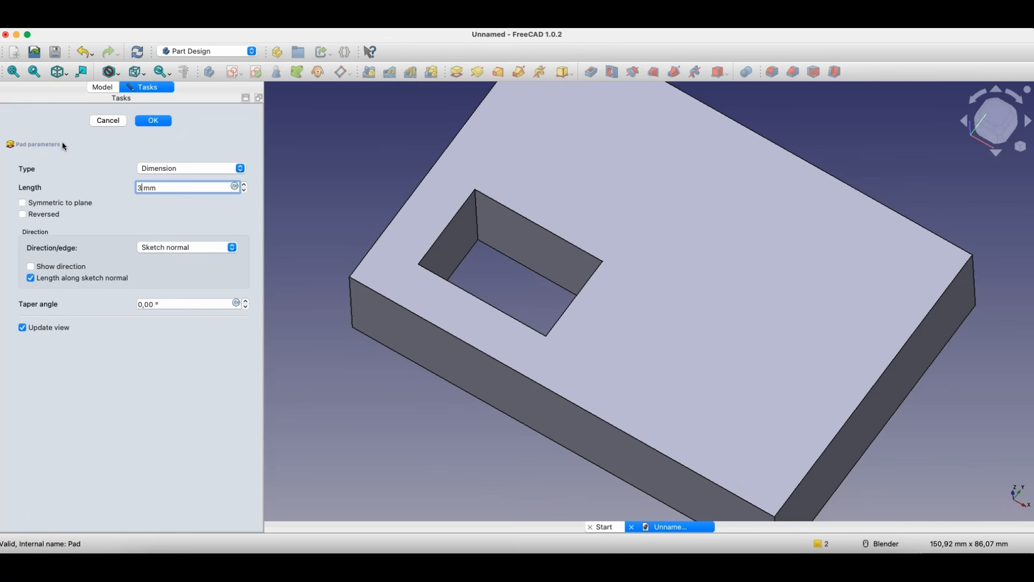
click(140, 143)
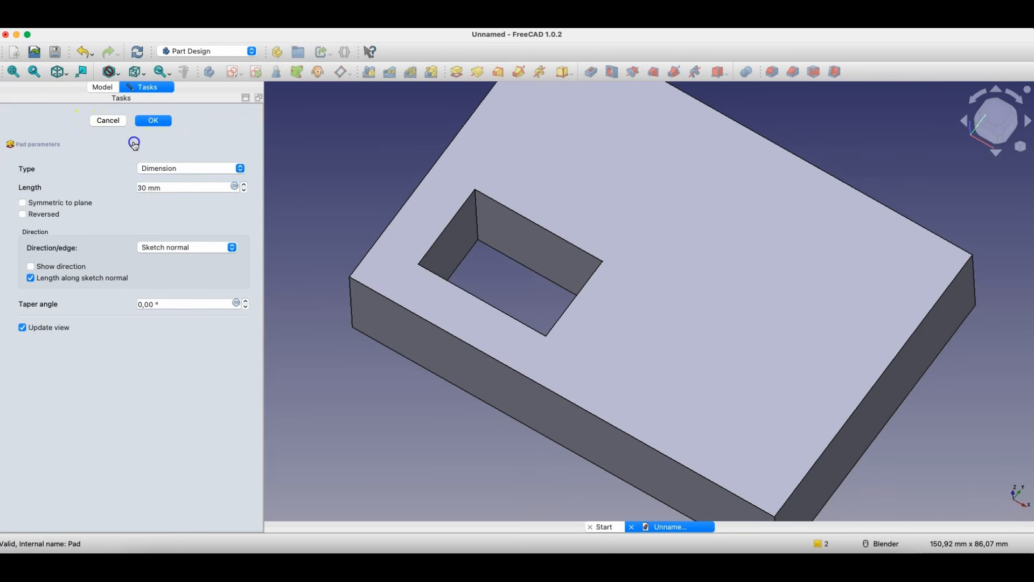
click(153, 122)
middle_drag(451, 218, 504, 276)
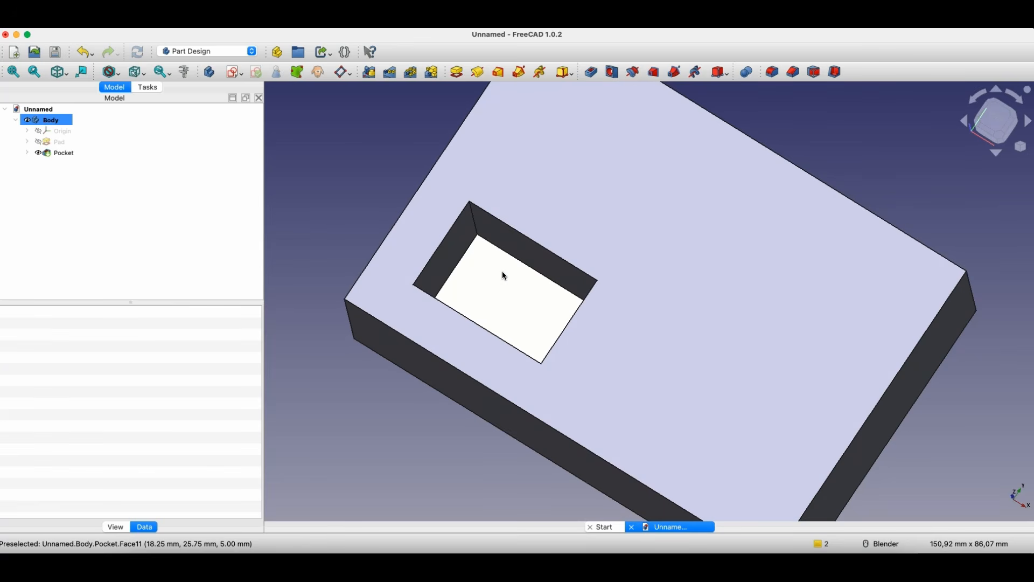
middle_drag(505, 276, 367, 208)
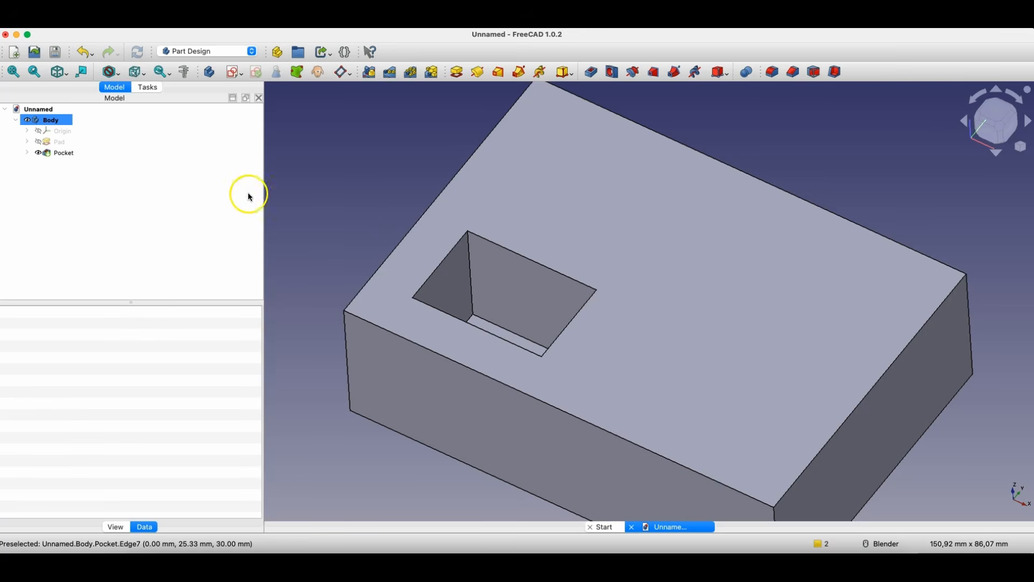
- Change the existing pocket's type to Through all and inspect the hole
double_click(63, 153)
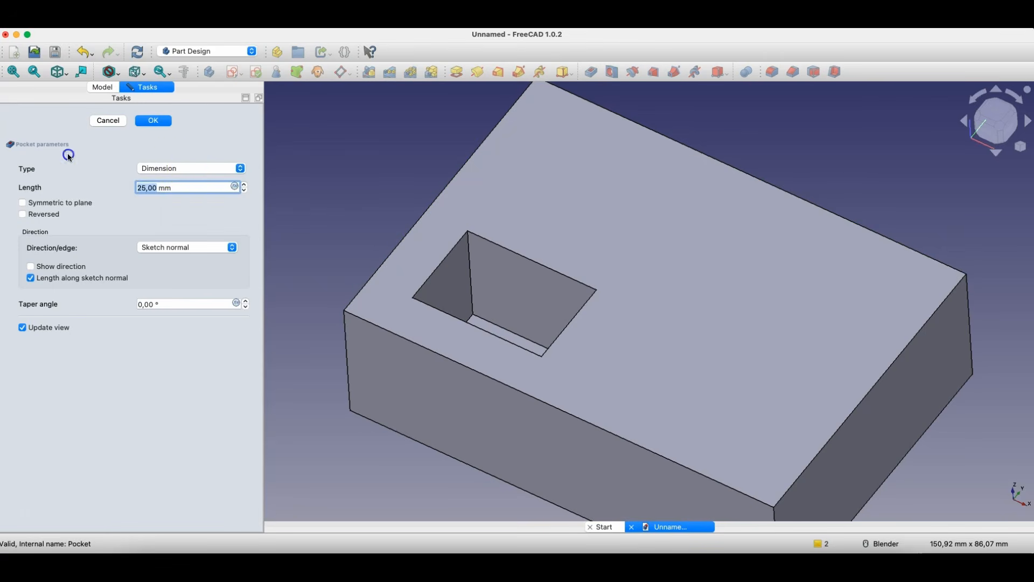
click(178, 168)
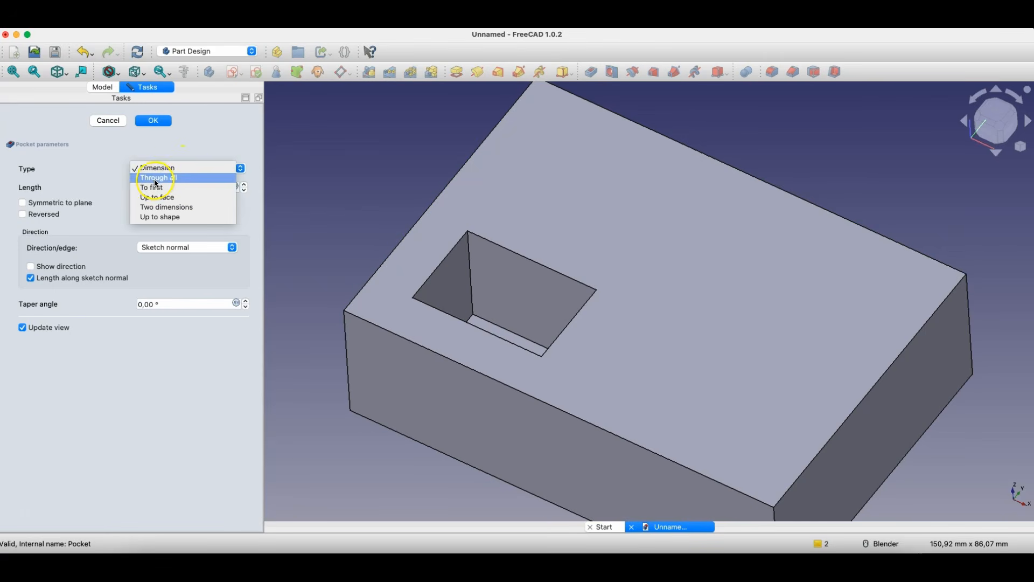
click(156, 181)
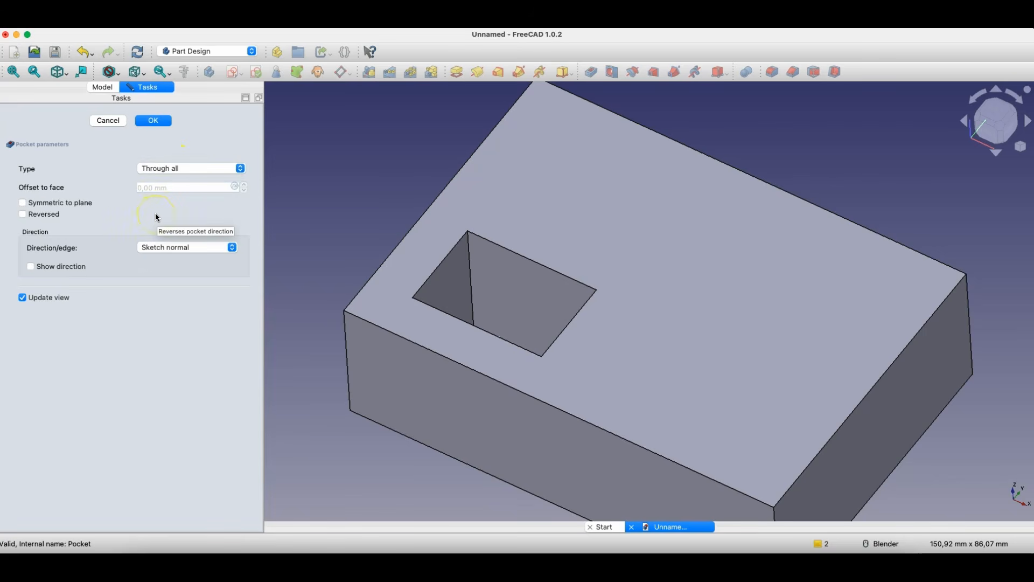
click(165, 120)
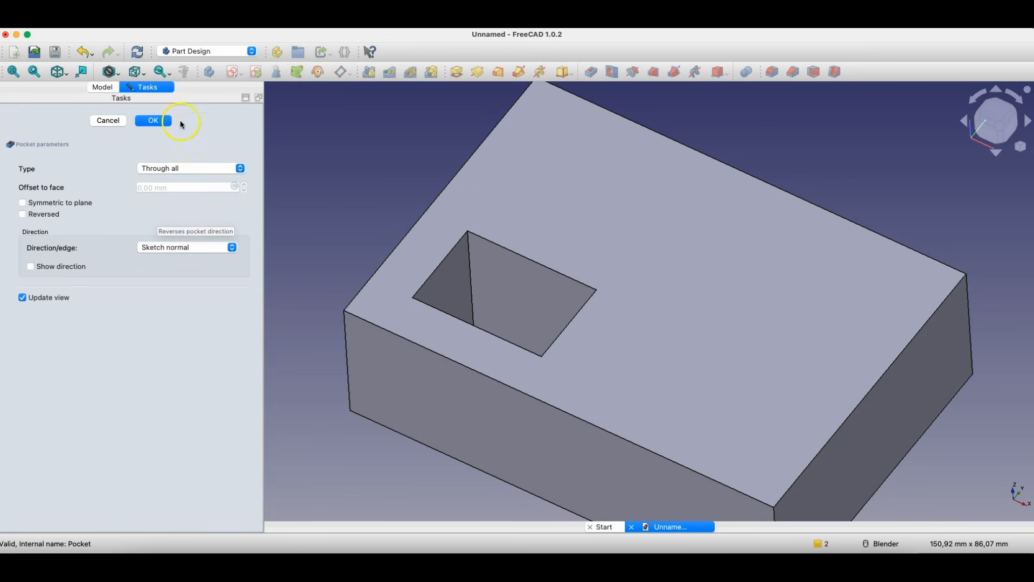
click(303, 160)
middle_drag(303, 160, 413, 219)
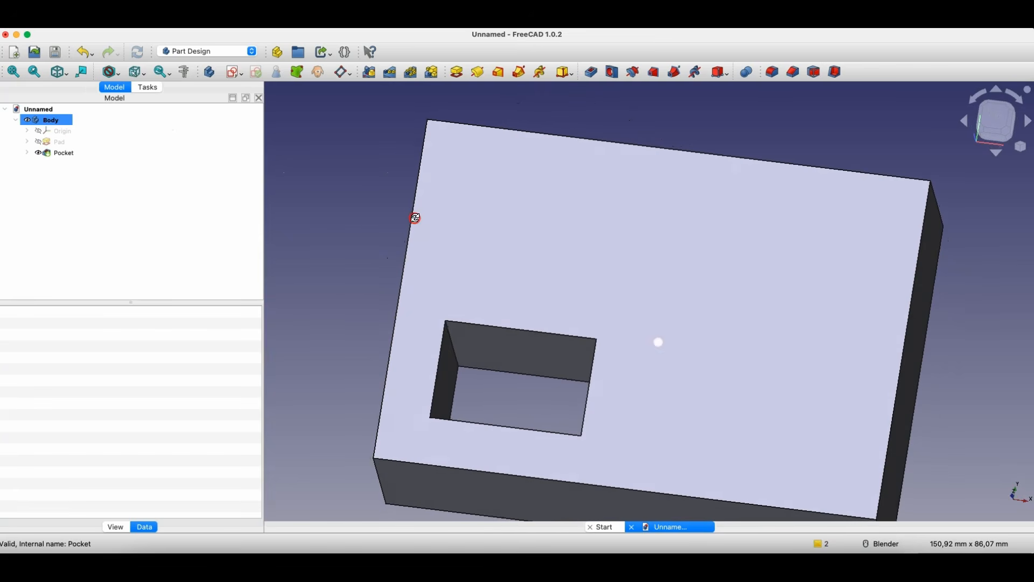
- Set the base pad's length to 50 mm and check that the pocket cuts through
click(58, 144)
double_click(57, 142)
text(50)
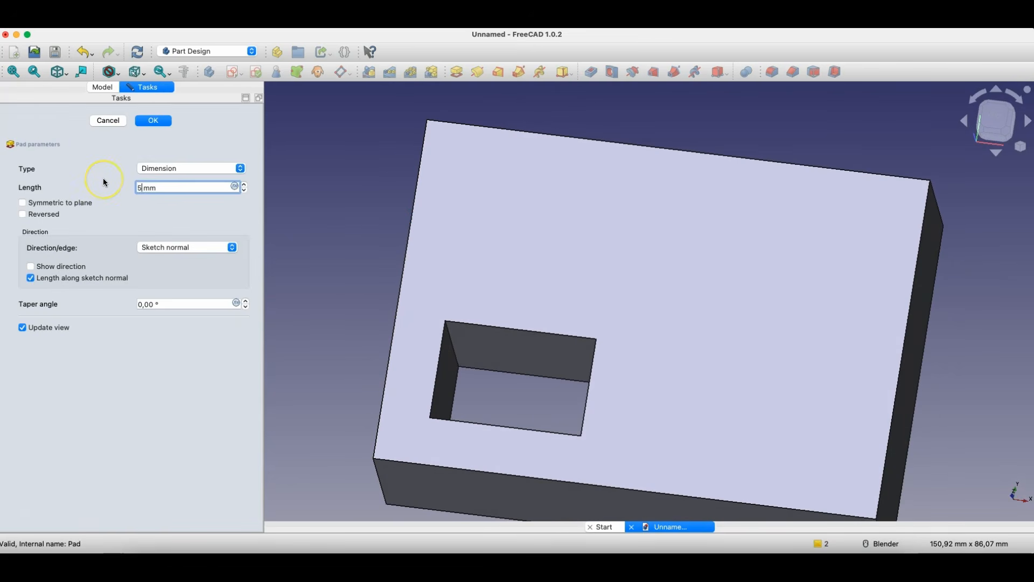
key(Return)
middle_drag(359, 233, 349, 247)
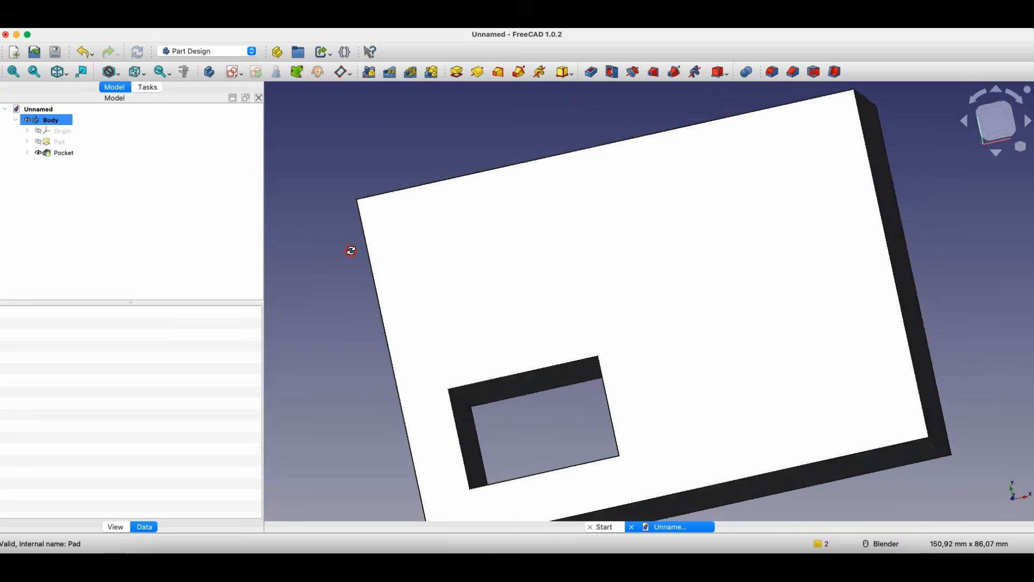
- Set the base pad's length to 25 mm and inspect the Through all pocket
double_click(58, 141)
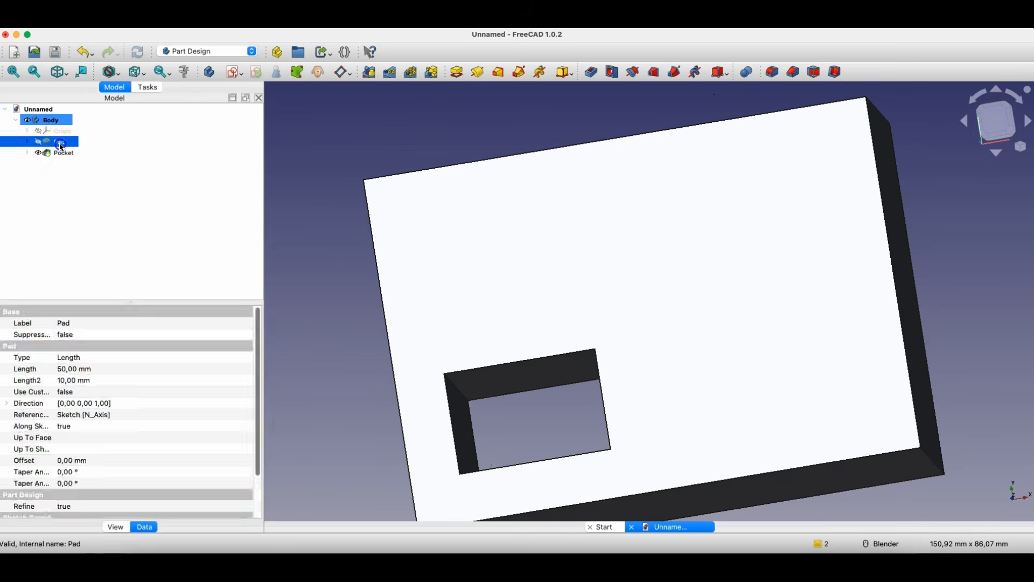
text(30)
key(Return)
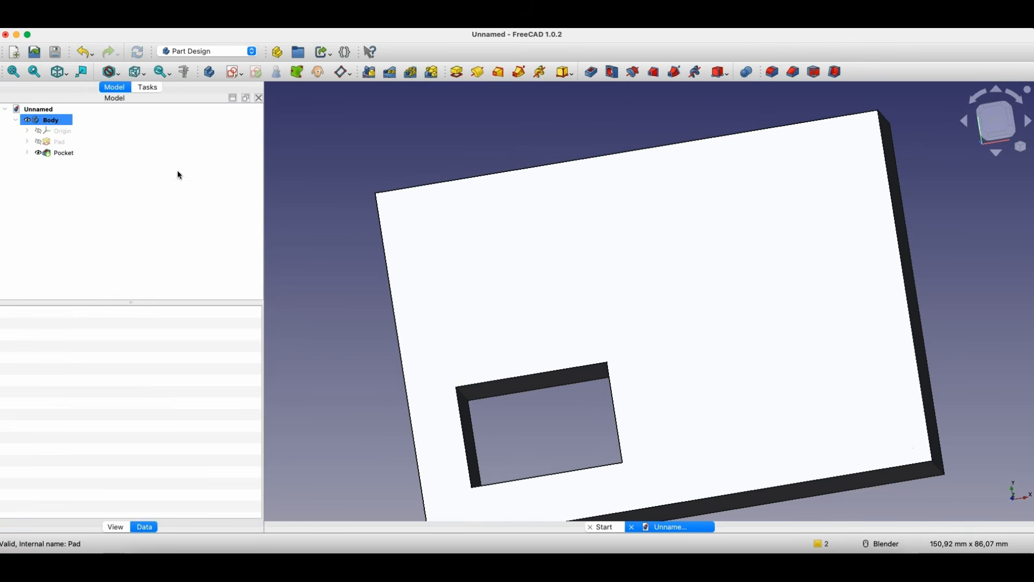
middle_drag(522, 448, 512, 426)
scroll(445, 323, down, 4)
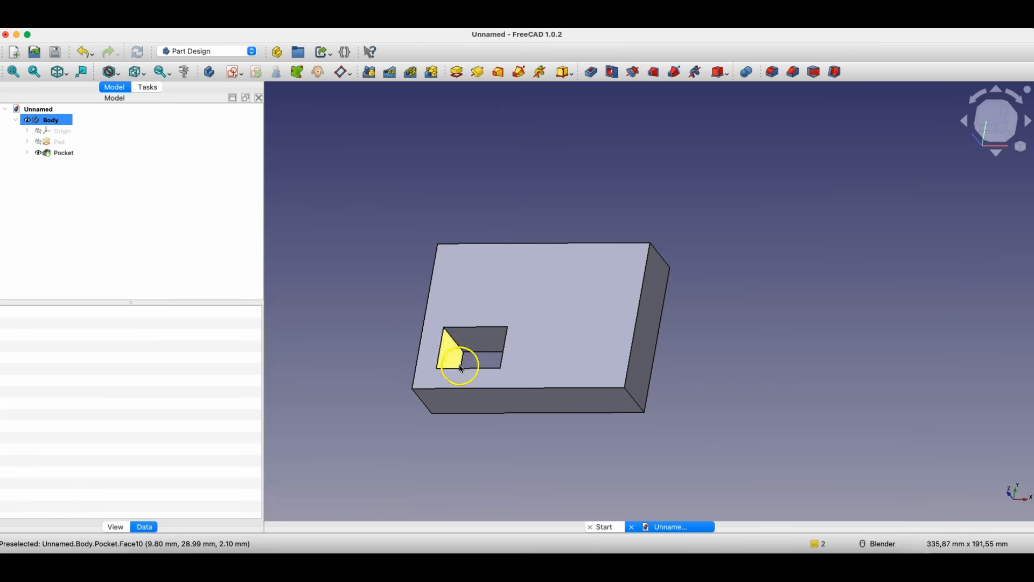
- Change the rectangular pocket's type to Dimension with a length of 15 mm and inspect its depth
double_click(65, 153)
click(204, 169)
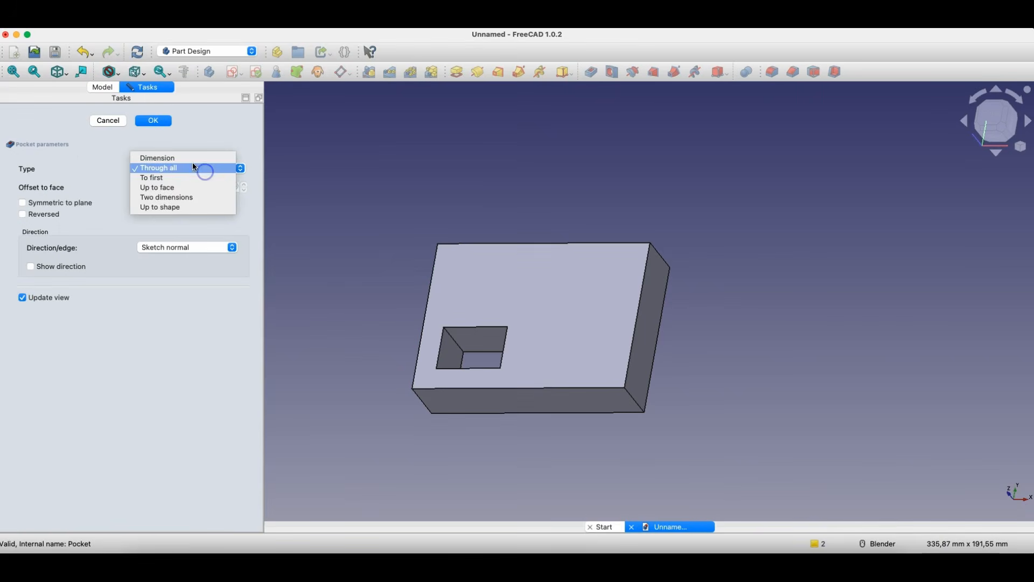
click(186, 156)
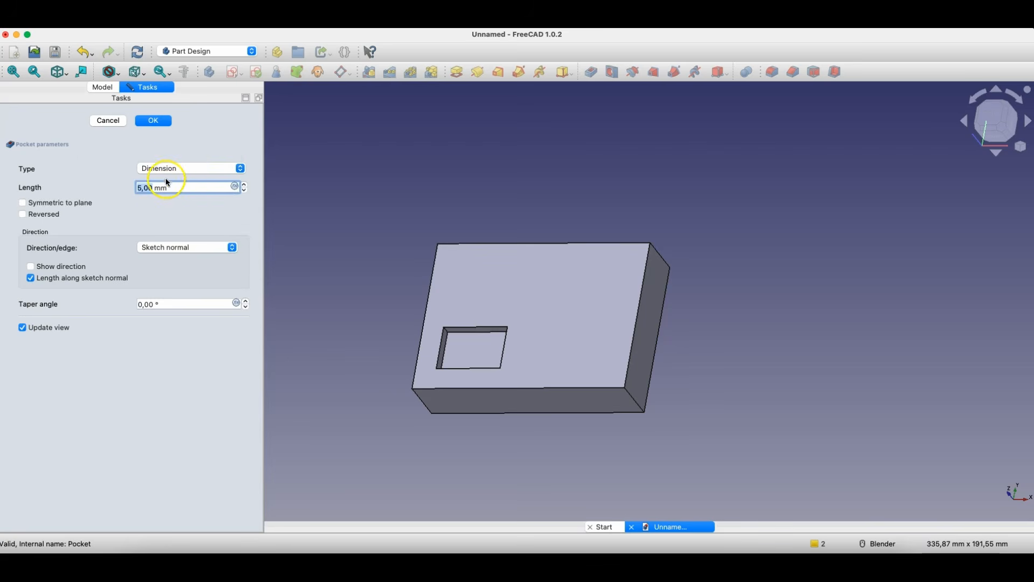
text(15)
key(Return)
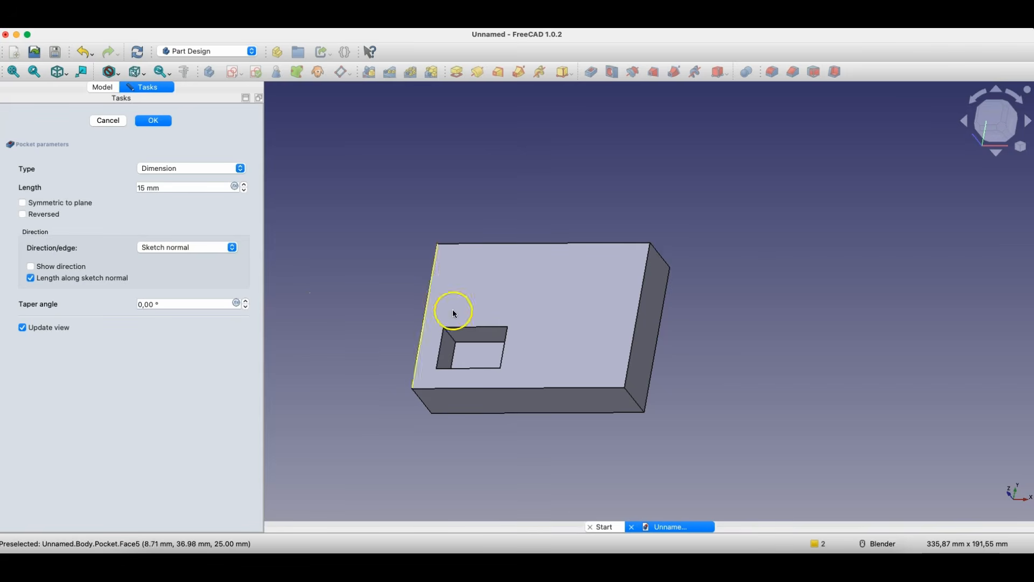
middle_drag(461, 346, 522, 346)
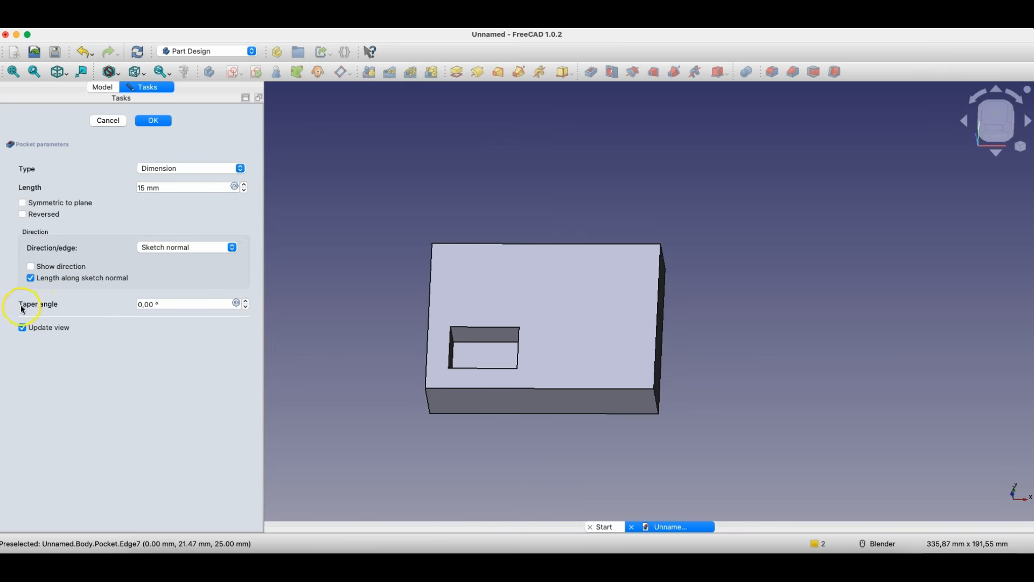
- Try a taper angle of 10° on the rectangular pocket and inspect its sloped walls
double_click(247, 302)
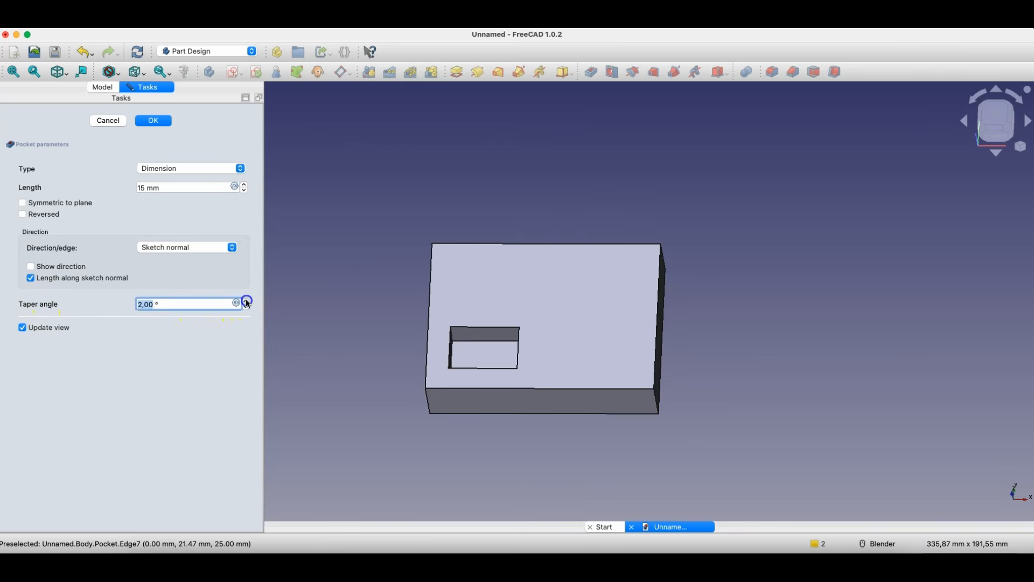
middle_drag(474, 329, 532, 337)
scroll(463, 328, up, 4)
middle_drag(537, 375, 558, 377)
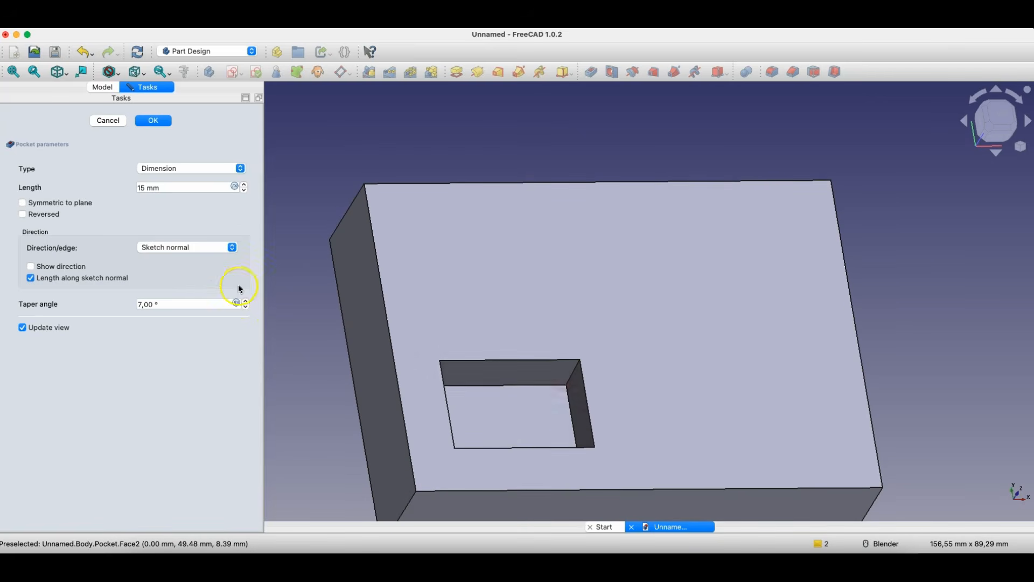
click(248, 301)
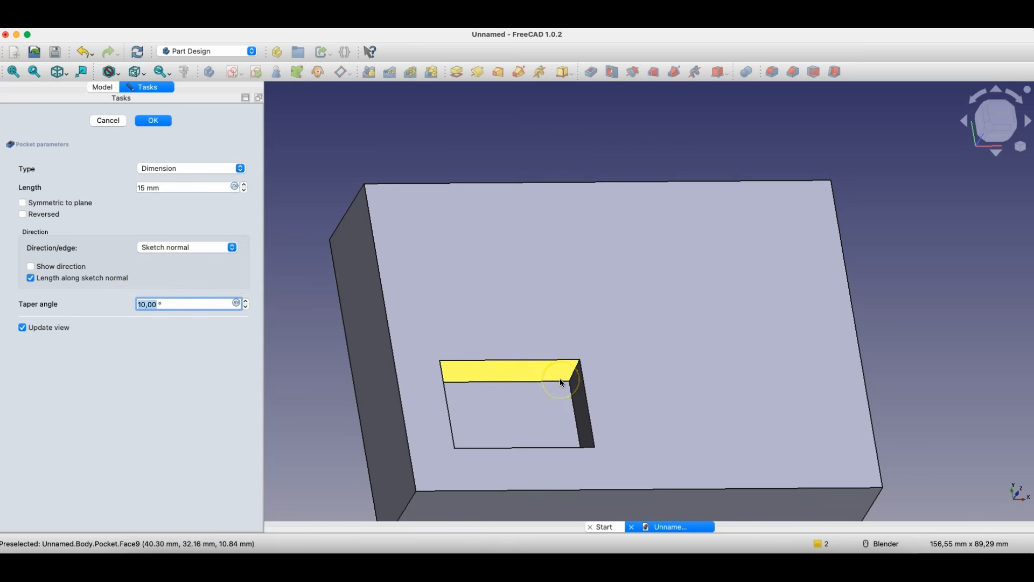
middle_drag(539, 421, 438, 406)
- Set the rectangular pocket's taper angle to -10° and accept the pocket changes
drag(247, 309, 248, 310)
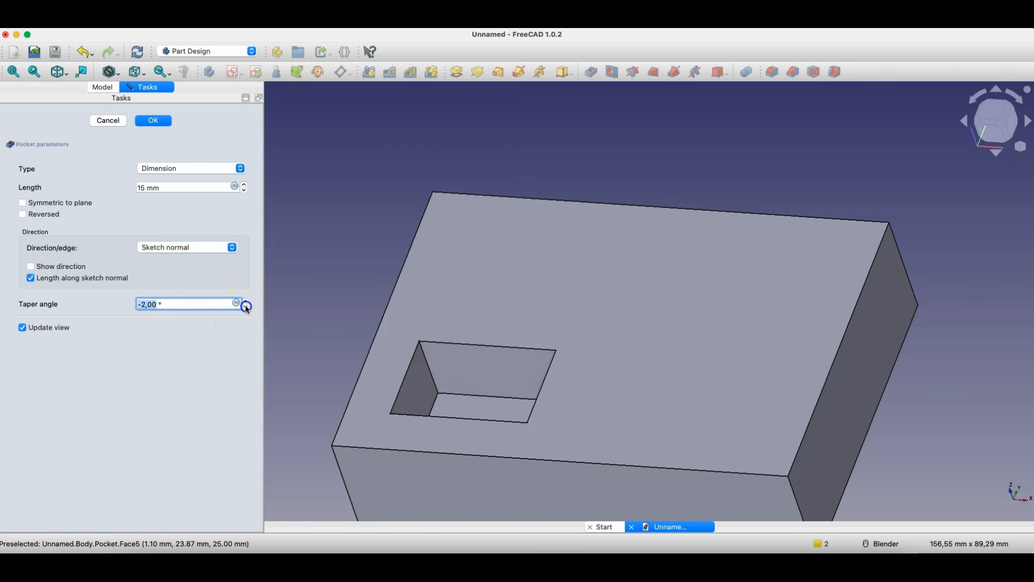
middle_drag(434, 362, 492, 356)
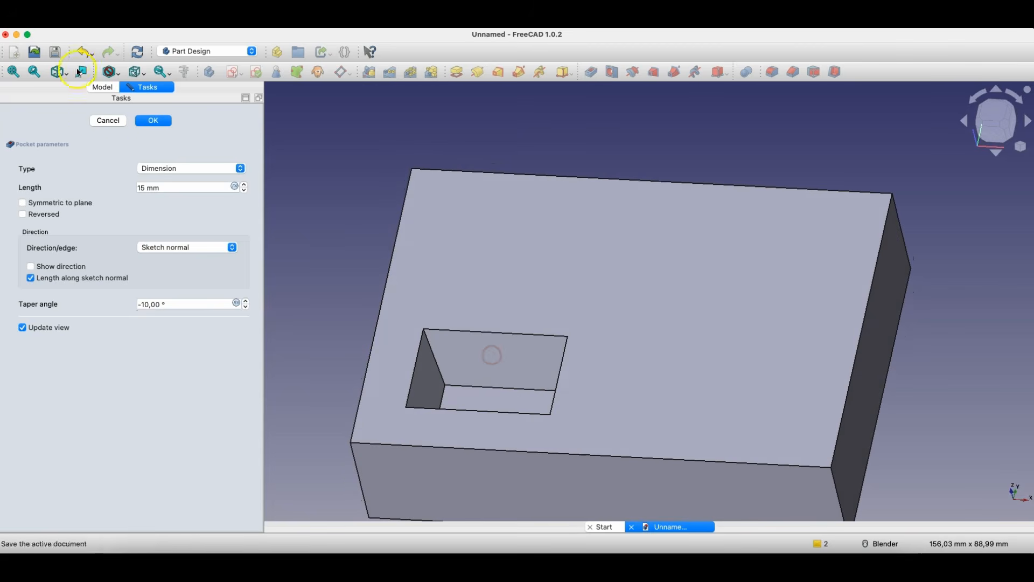
click(145, 121)
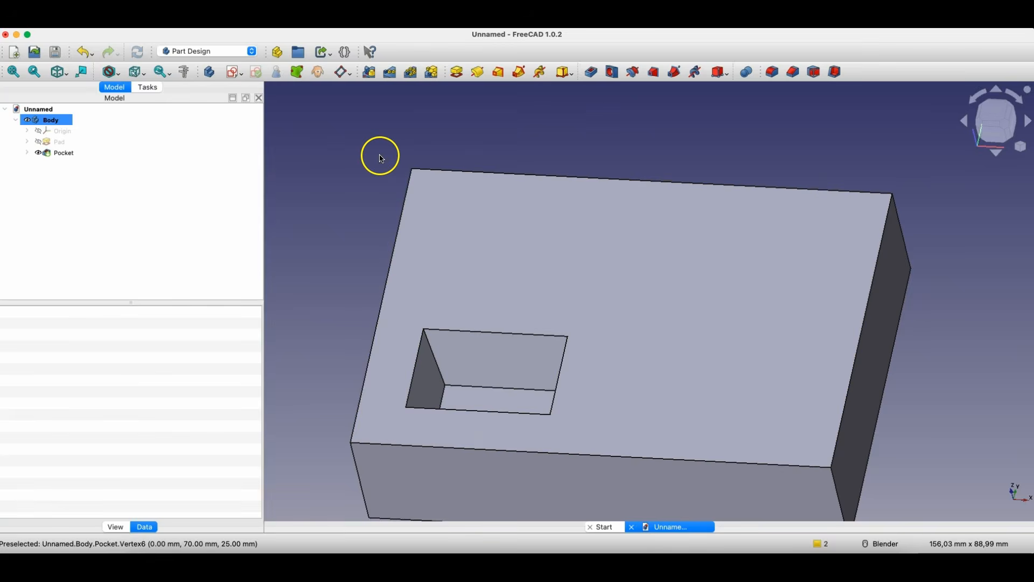
- Sketch a 9 mm diameter circle on the block's top face near the corner beyond the pocket, reposition it, and close the sketch
click(504, 229)
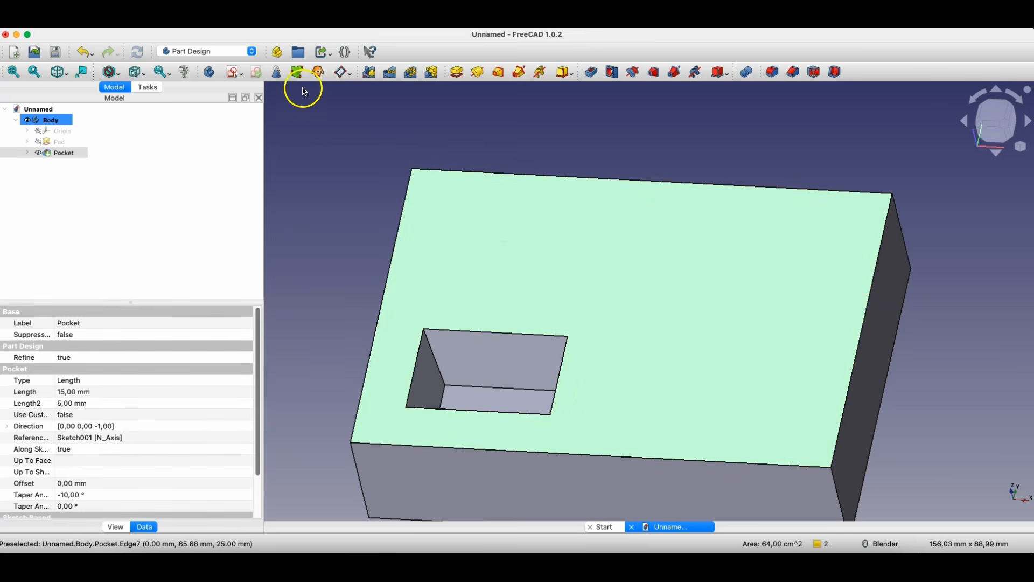
click(231, 72)
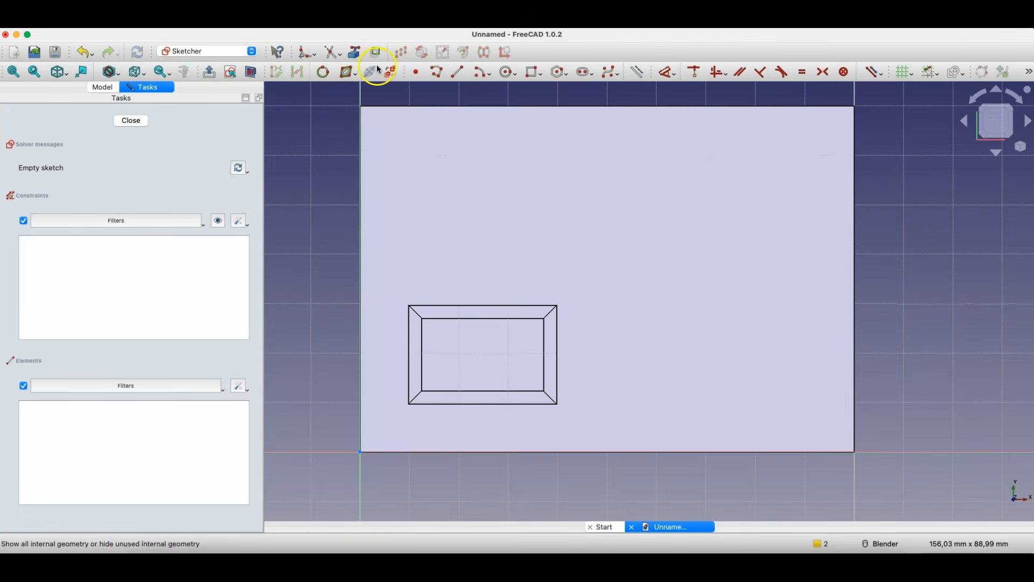
click(506, 73)
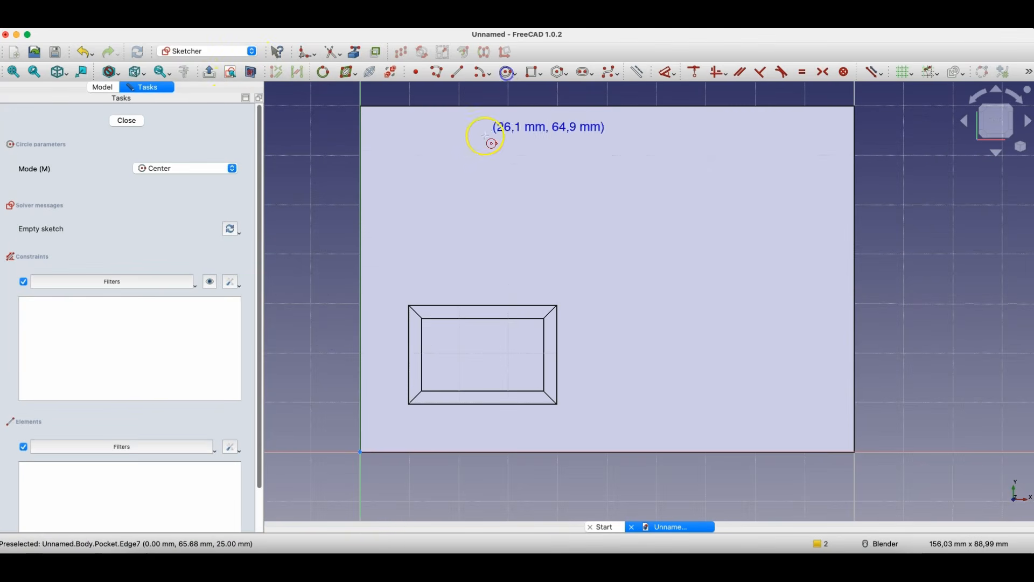
click(410, 148)
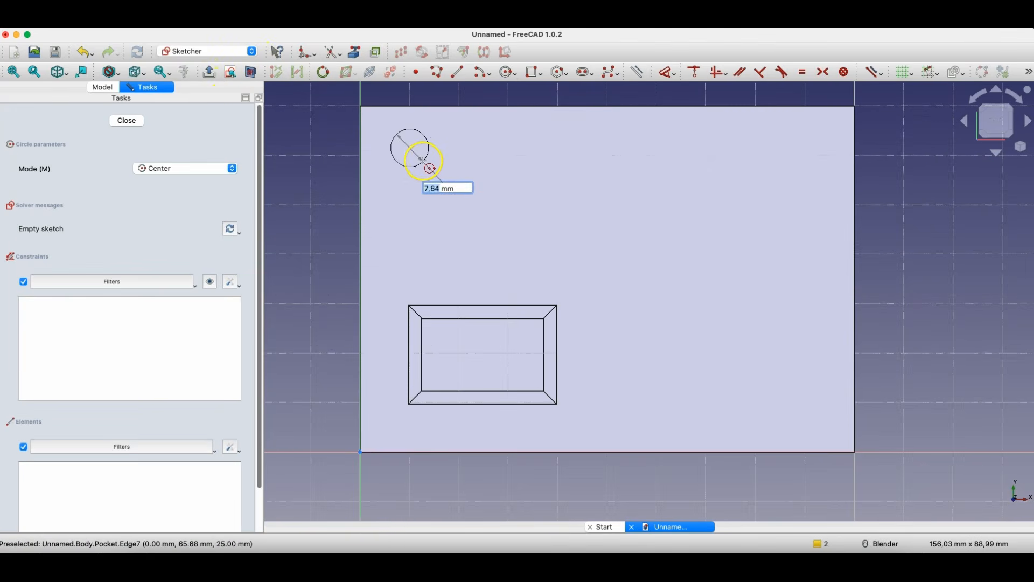
key(Return)
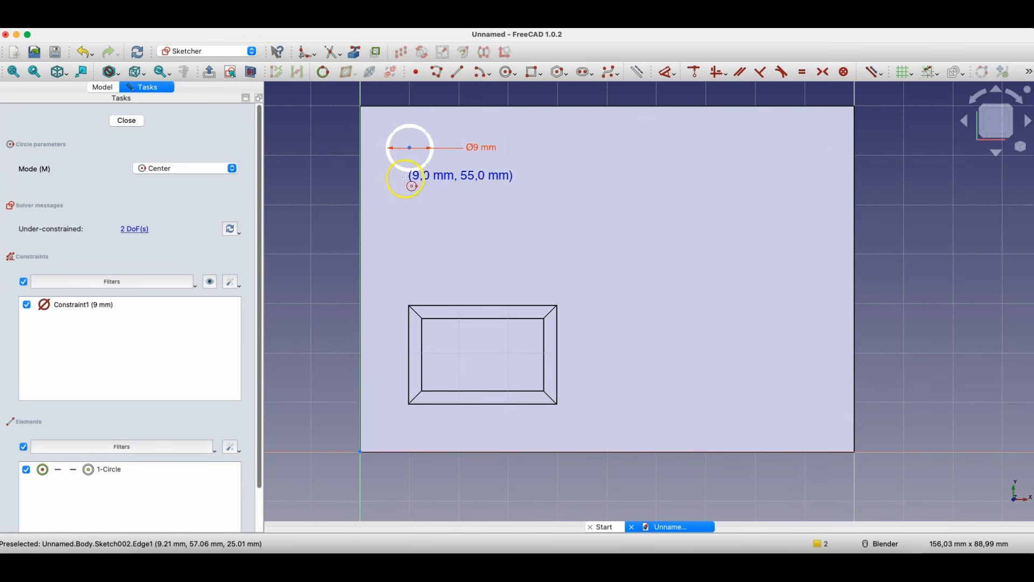
key(Escape)
drag(408, 148, 438, 169)
click(140, 127)
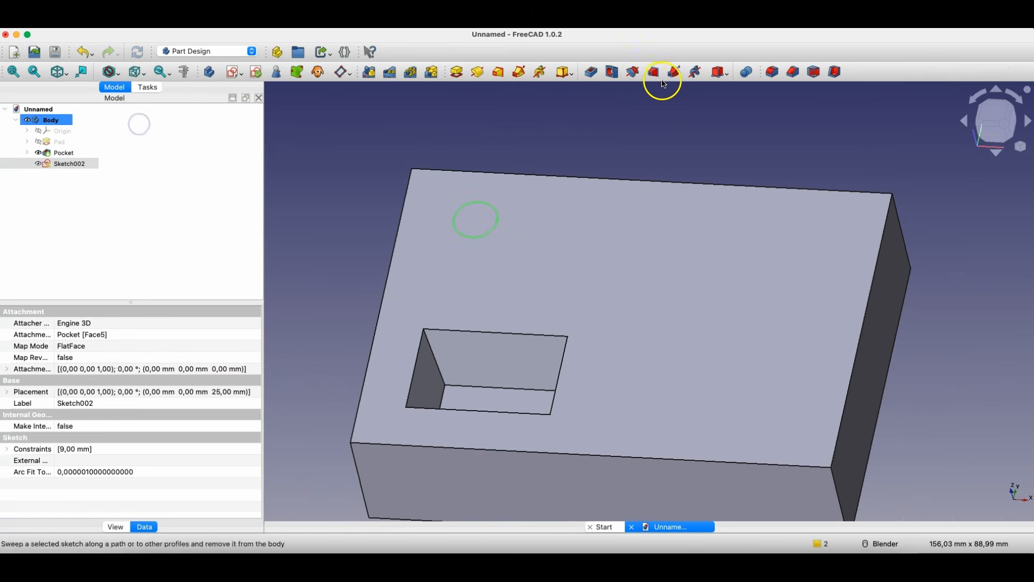
- Cut the 9 mm circle through the block with a Through all pocket
click(593, 73)
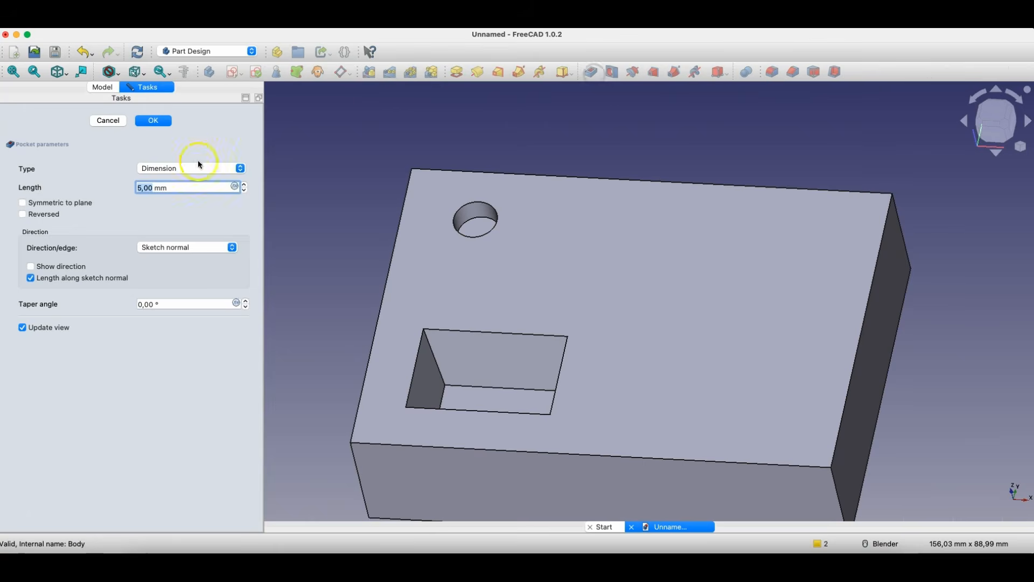
click(183, 167)
click(176, 177)
middle_drag(423, 128, 428, 200)
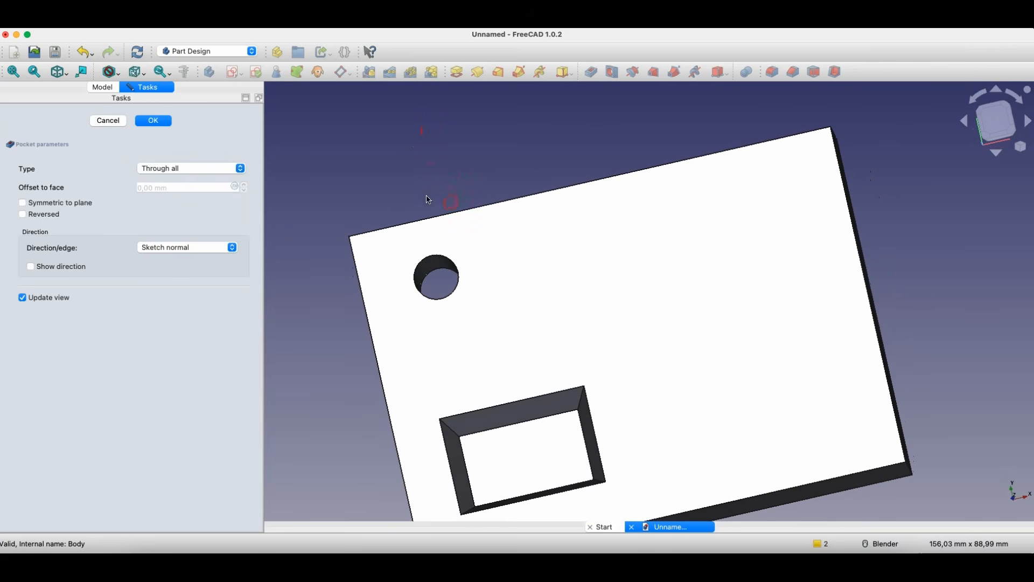
click(158, 123)
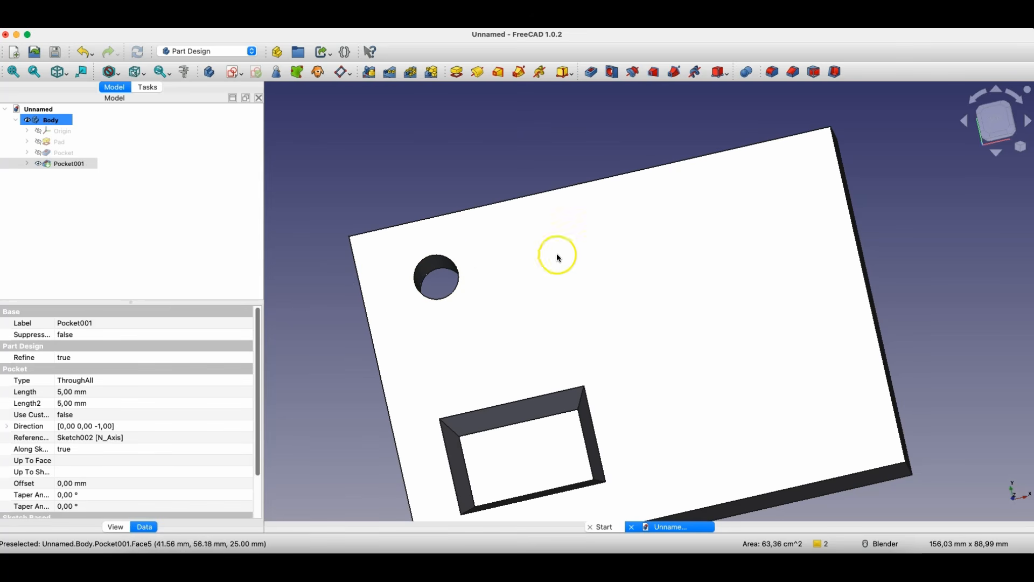
- Create a new sketch on the block's top face and project the round hole's edge as external geometry
click(234, 73)
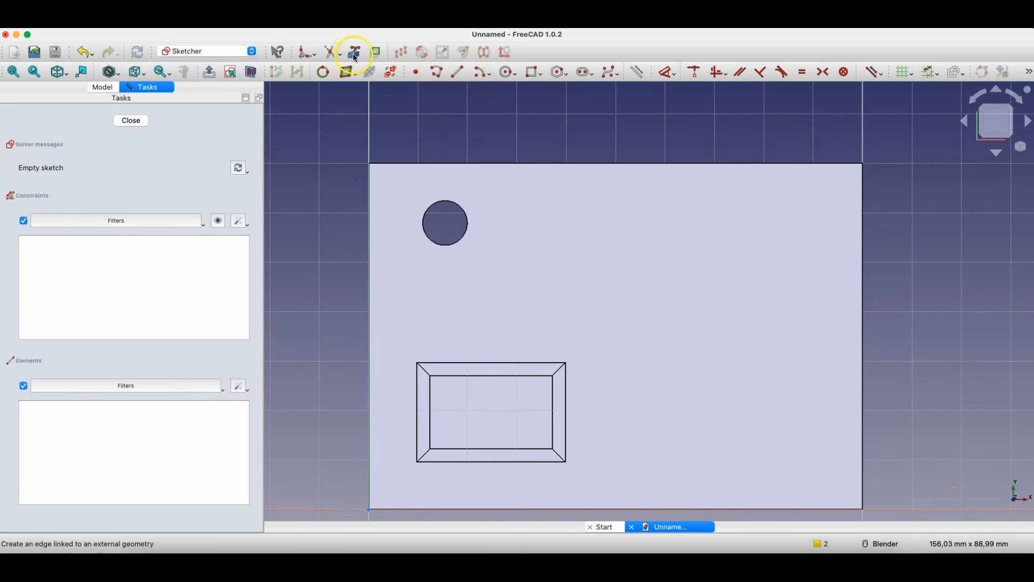
click(353, 53)
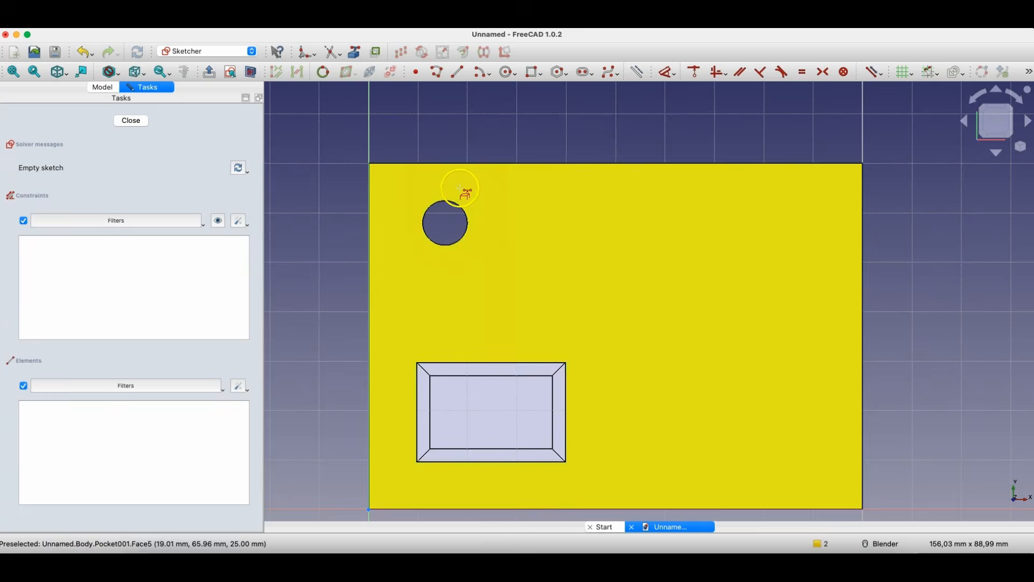
click(454, 204)
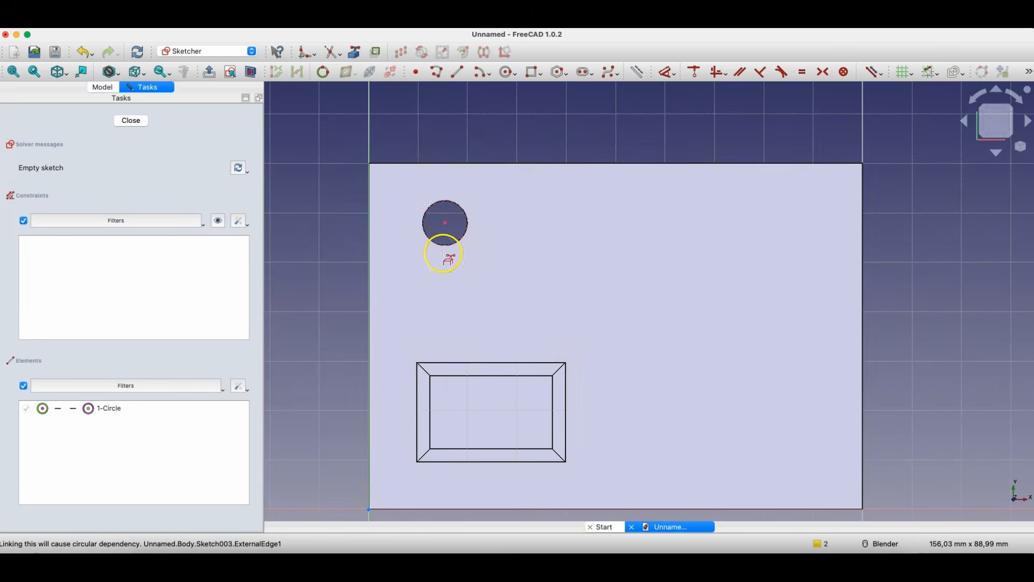
- Draw a 15 mm diameter circle concentric with the round hole and cut it as a Dimension type pocket
click(507, 72)
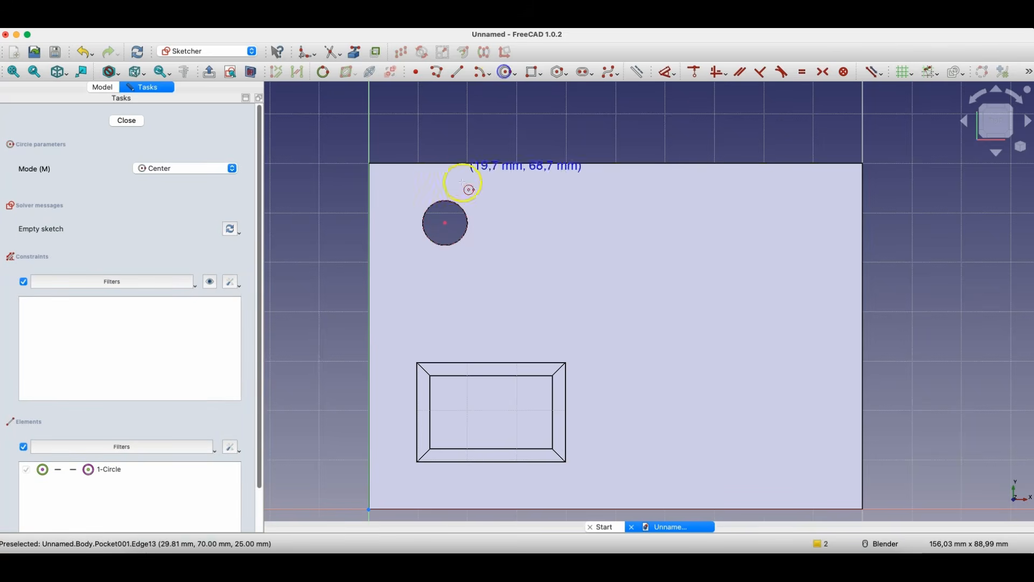
click(445, 222)
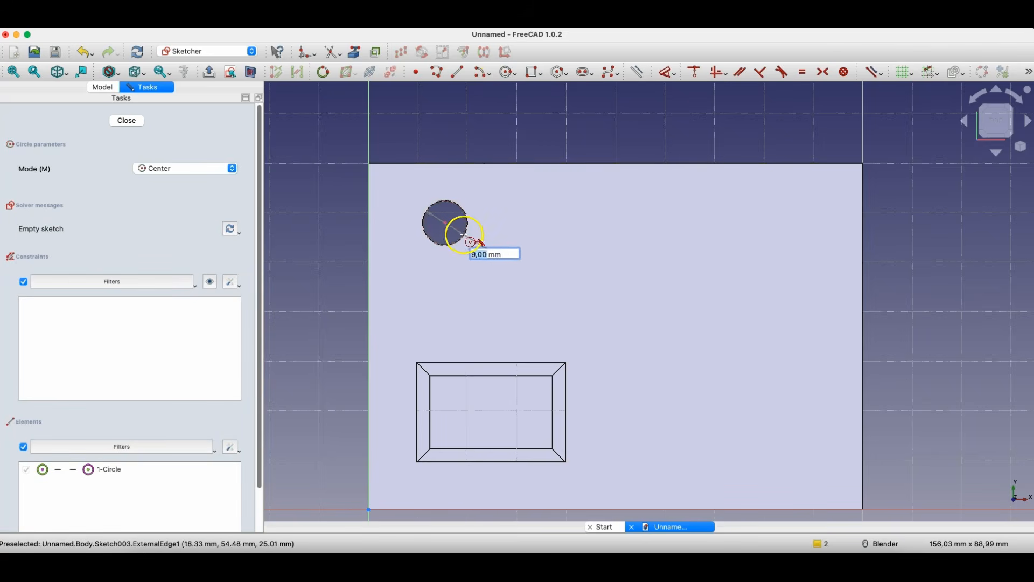
text(15)
key(Return)
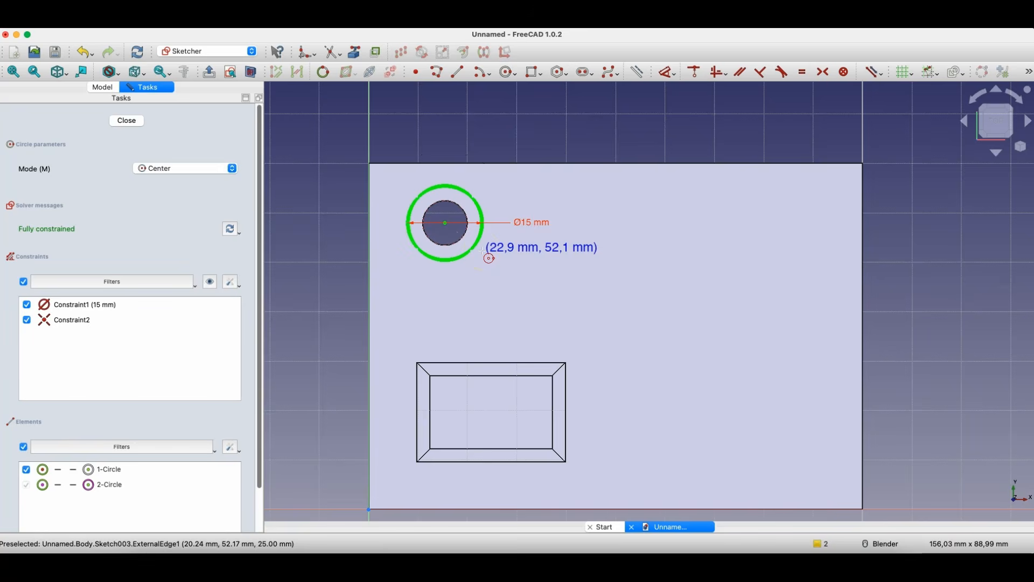
click(121, 120)
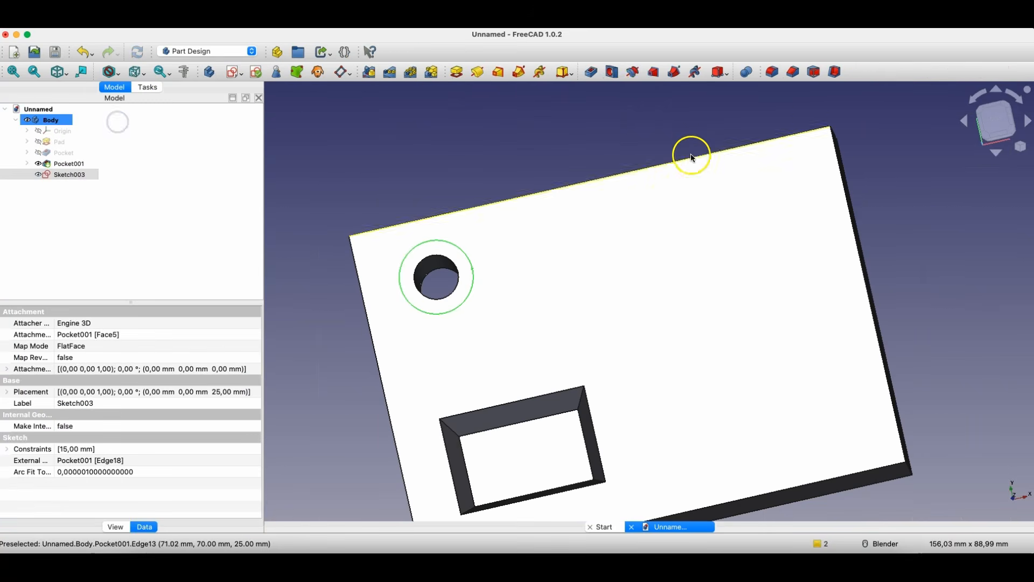
click(591, 72)
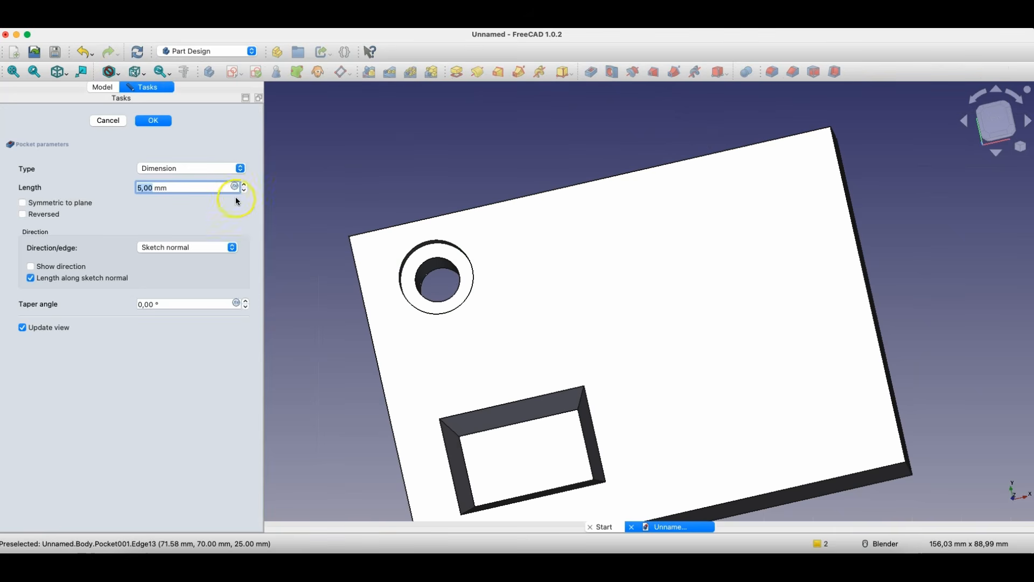
click(149, 122)
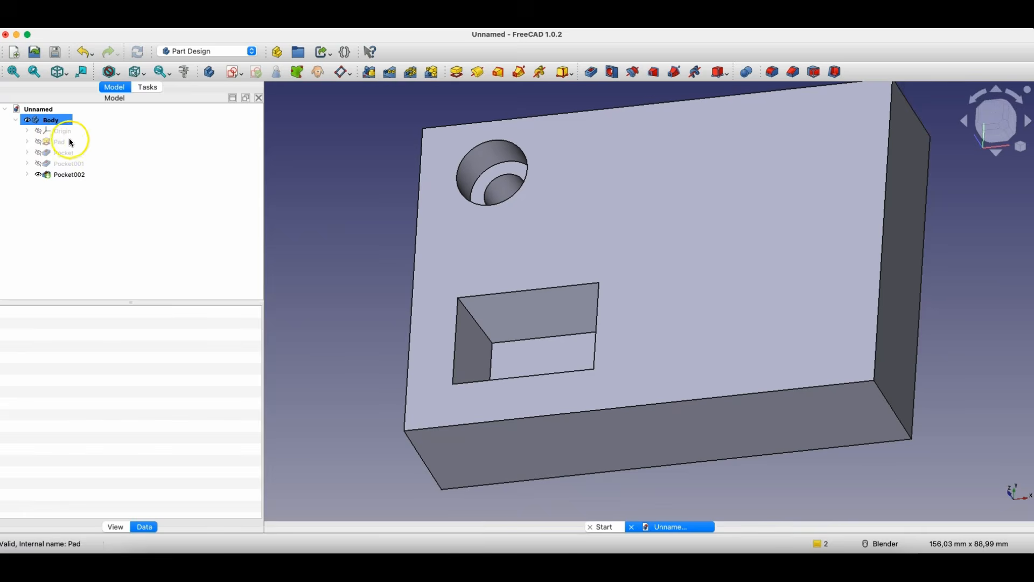
- Delete the pad, all three pockets and their four sketches from the body
click(71, 142)
shift+click(66, 174)
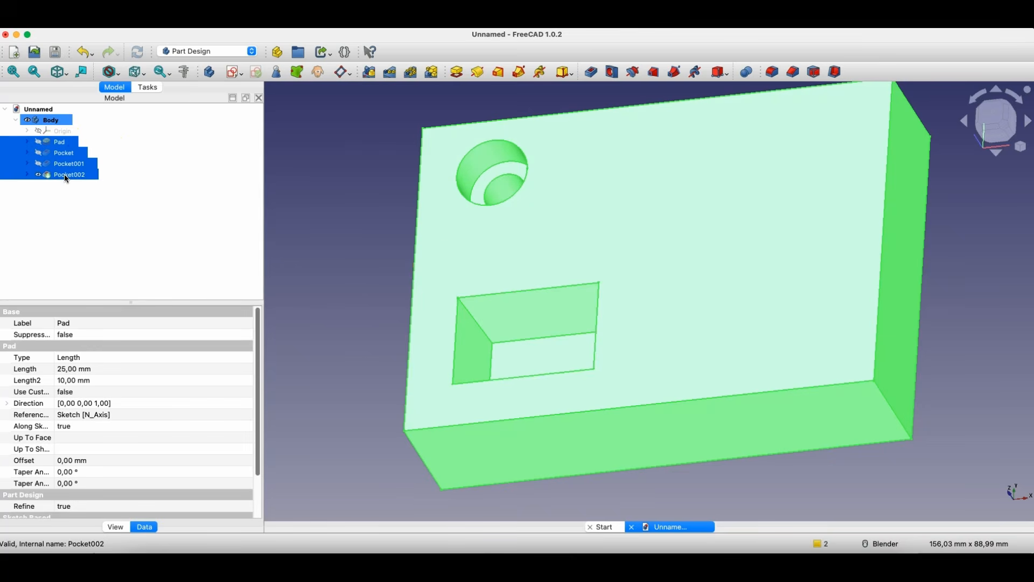
key(Delete)
click(594, 328)
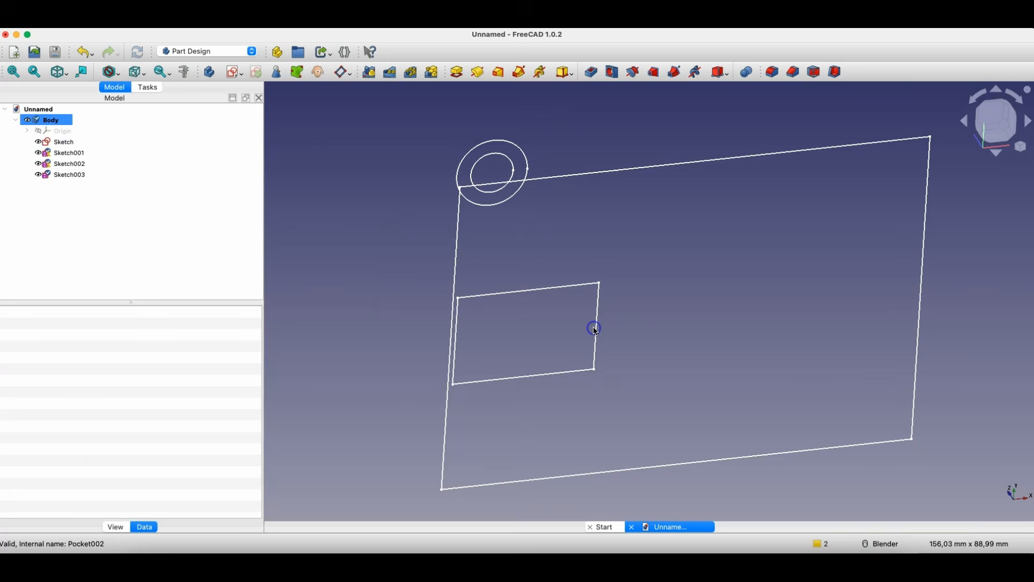
click(65, 142)
shift+click(66, 174)
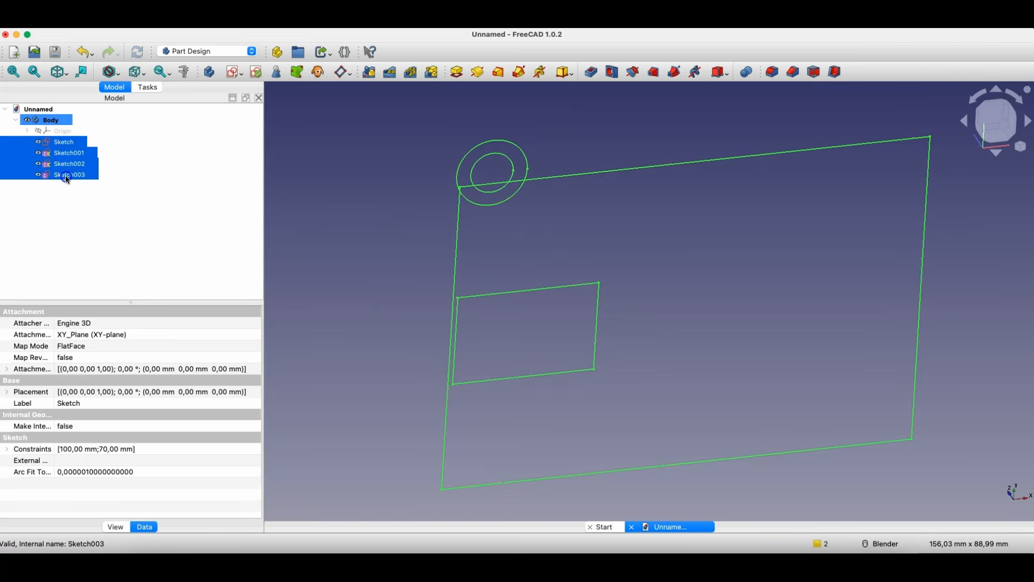
key(Delete)
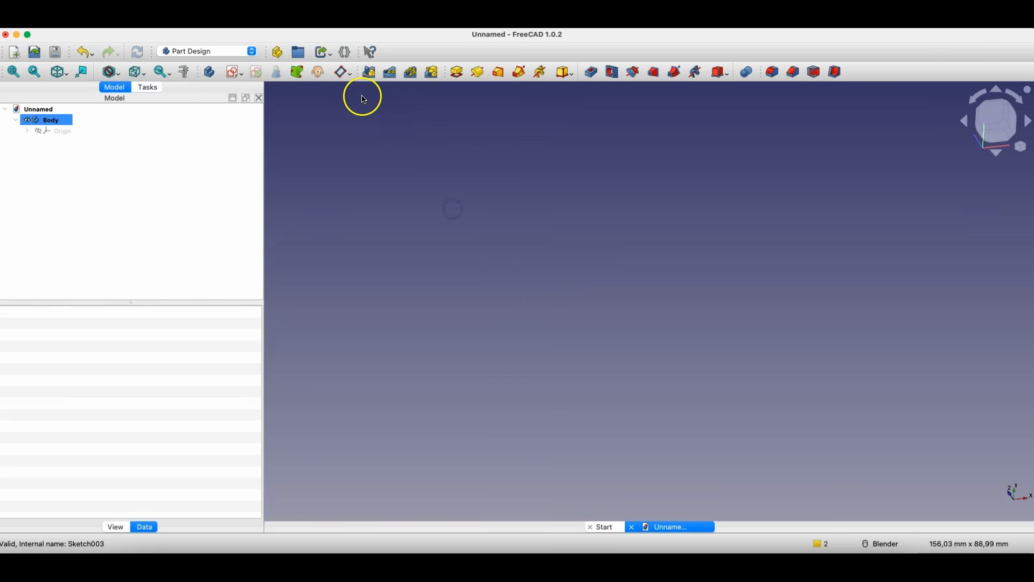
- Create a new sketch on the XZ base plane
click(234, 72)
scroll(614, 247, down, 4)
middle_drag(567, 292, 603, 251)
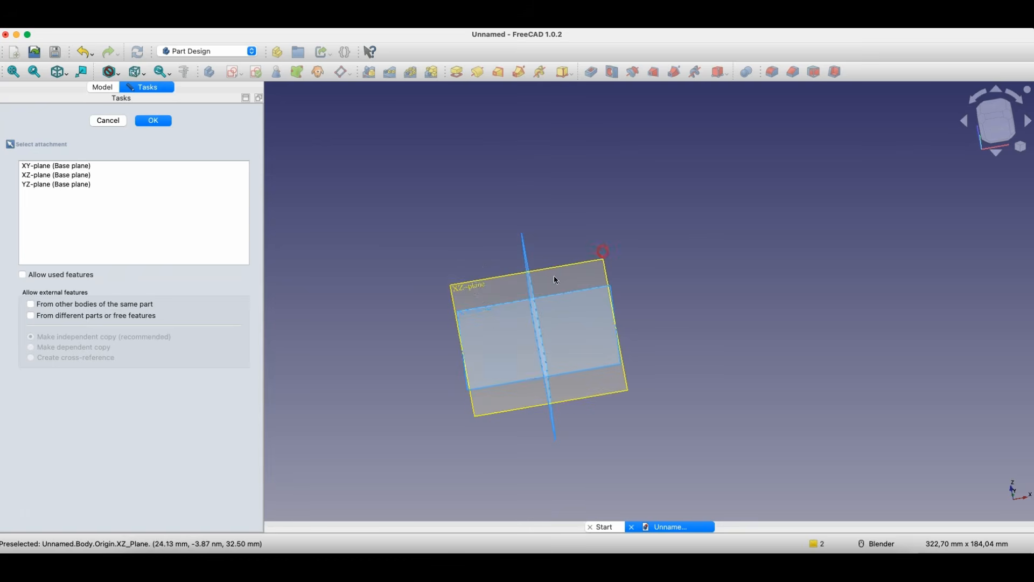
click(475, 286)
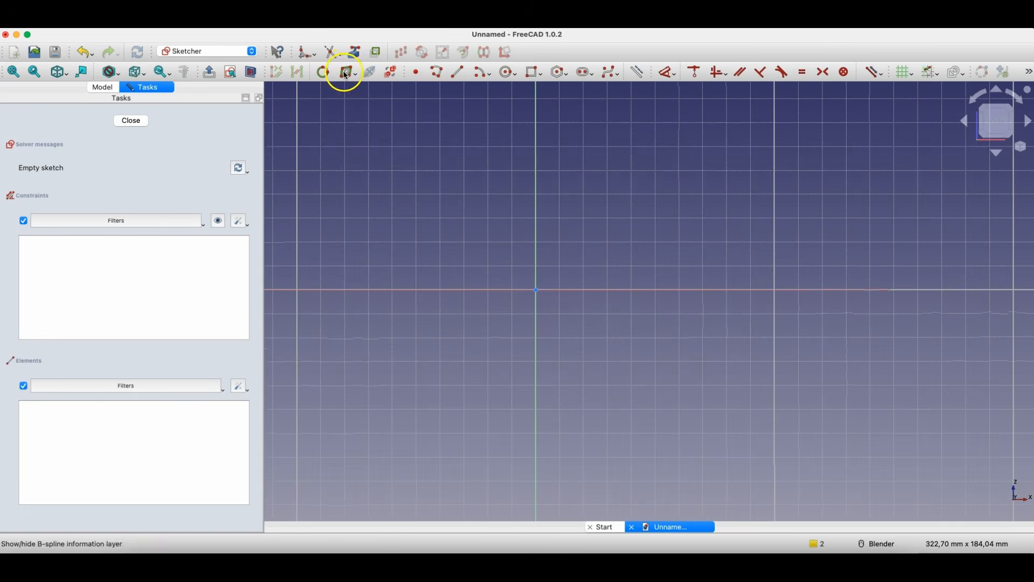
- Draw a closed comb-shaped polyline from the origin, about 40 mm tall, with four upward teeth separated by three notches
click(437, 72)
click(537, 288)
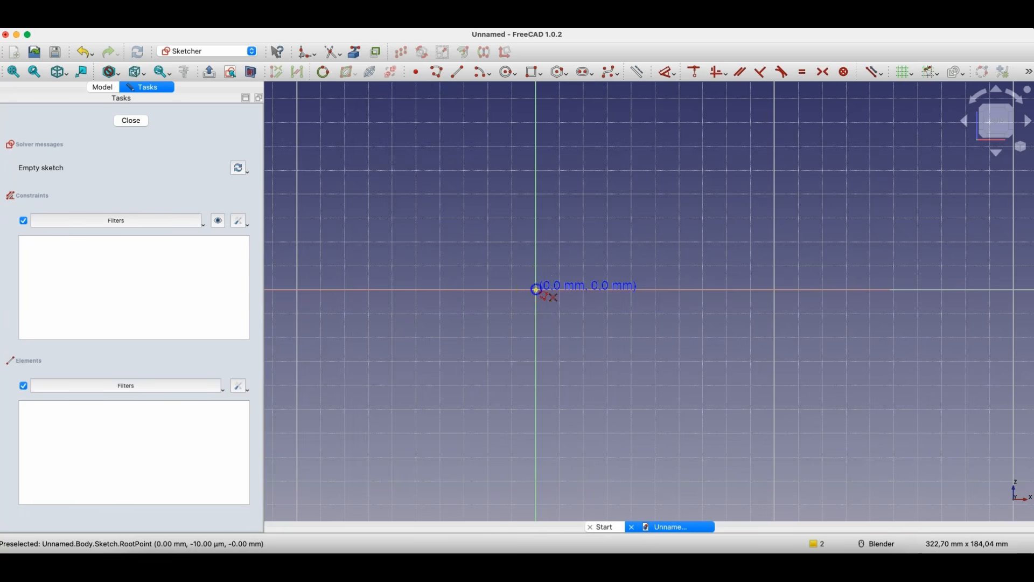
click(537, 194)
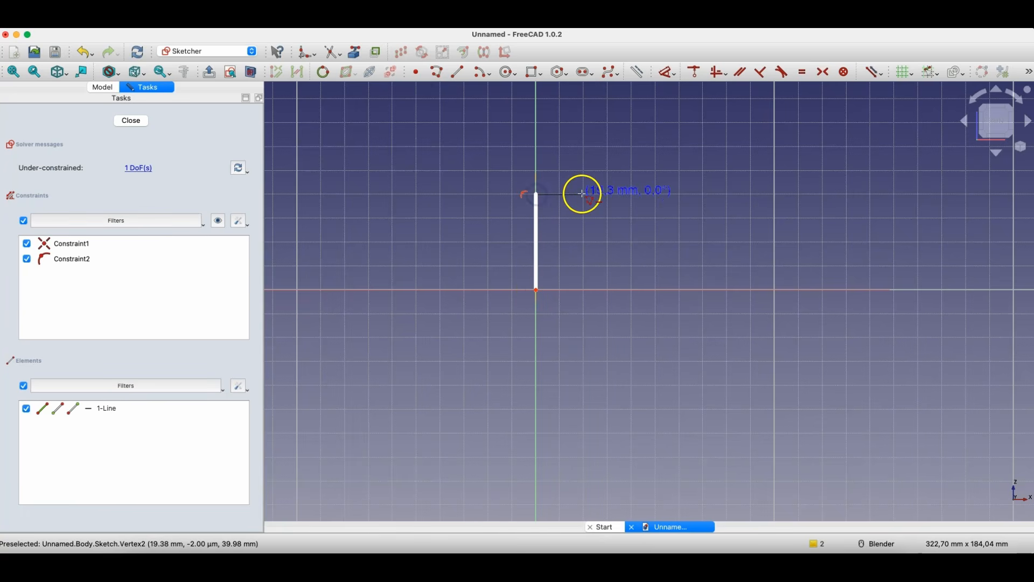
click(583, 194)
click(583, 243)
click(642, 243)
click(642, 194)
click(693, 194)
click(692, 241)
click(749, 242)
click(747, 193)
click(810, 193)
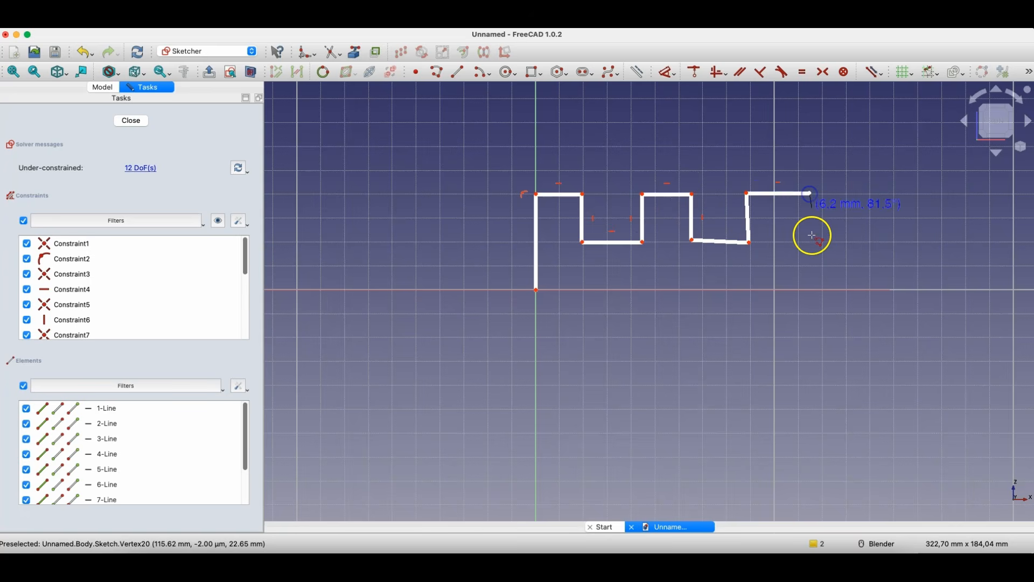
click(808, 242)
click(868, 242)
click(863, 195)
click(910, 196)
click(904, 290)
click(536, 290)
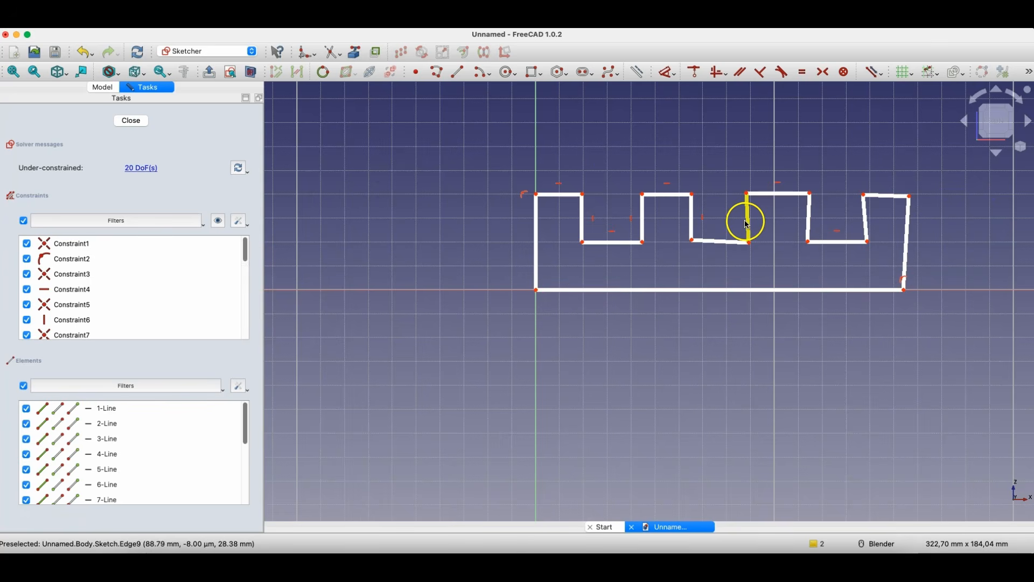
- Constrain the slanted tooth sides and outer edge vertical, and the second notch's floor and last tooth's top horizontal
click(809, 224)
click(866, 219)
click(907, 233)
click(718, 71)
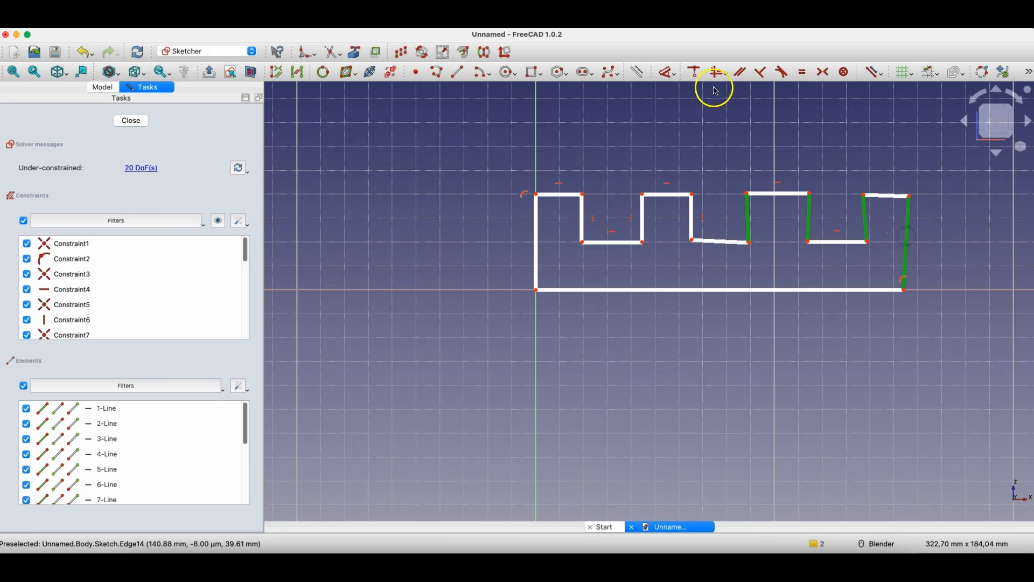
click(700, 240)
click(716, 71)
click(886, 195)
click(718, 72)
- Make the profile's two outer vertical edges equal and set their length to 40 mm
click(543, 246)
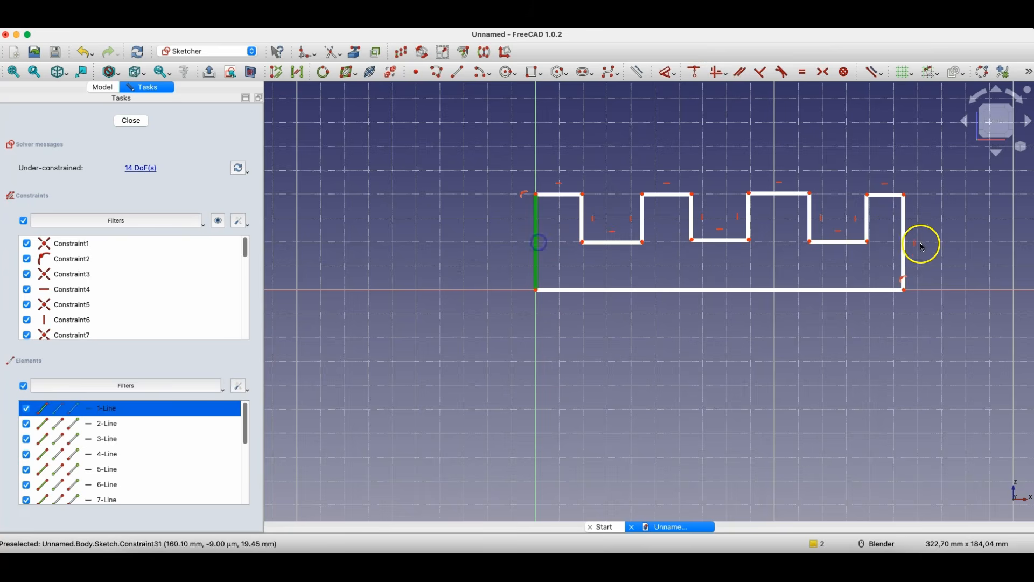
click(904, 240)
key(e)
click(537, 222)
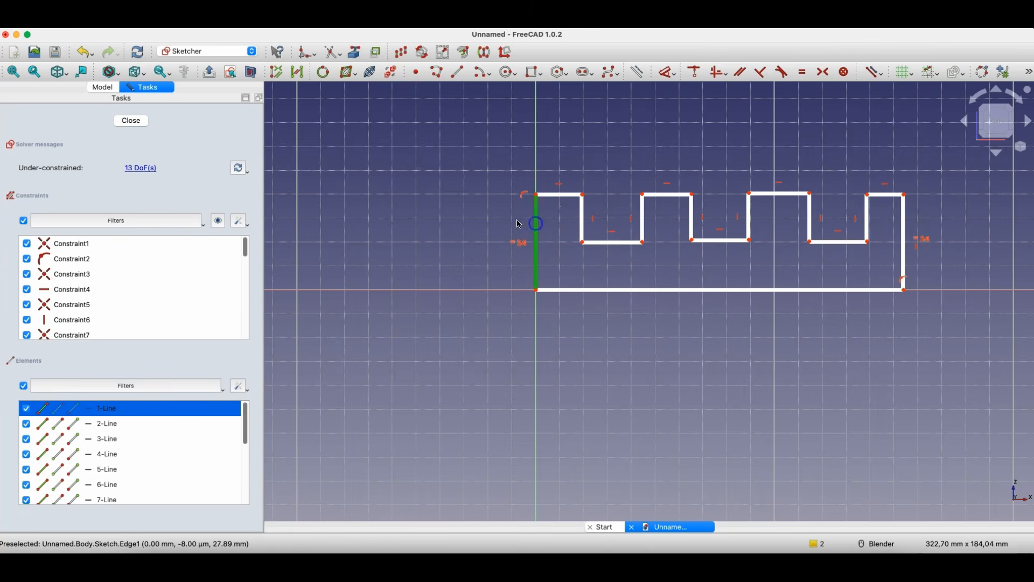
key(d)
click(485, 220)
text(40)
key(Return)
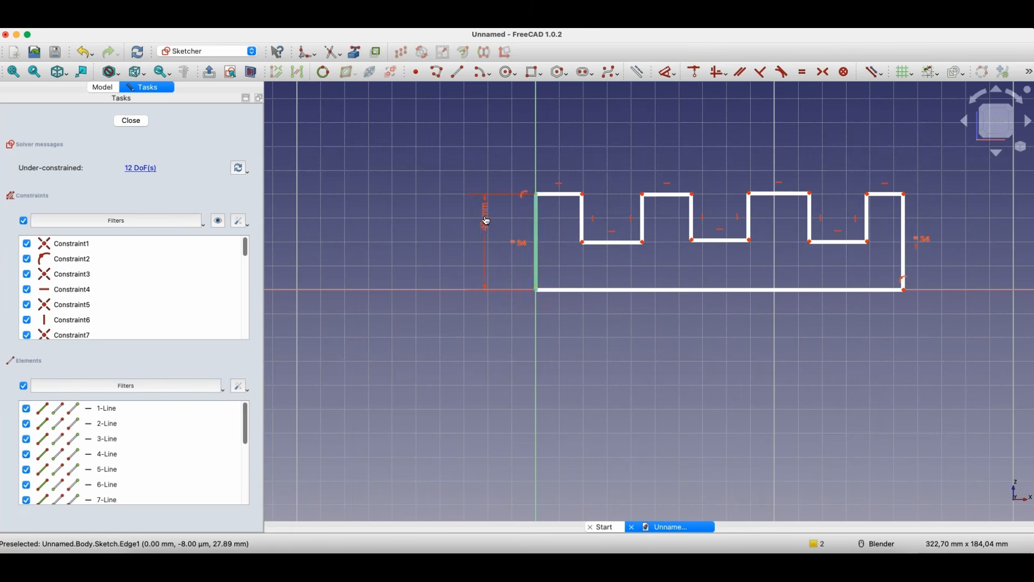
- Set the width of the first tooth's top edge to 15 mm
click(558, 193)
click(566, 141)
text(15)
key(Return)
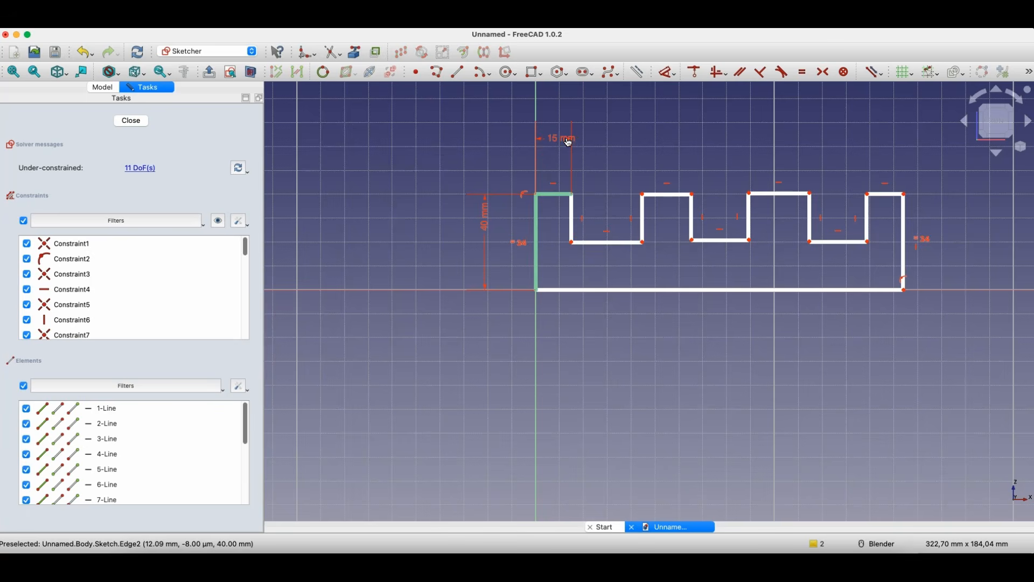
- Apply an equal-length constraint across the tooth tops, notch sides and notch floors of the comb profile
click(558, 194)
click(572, 218)
click(607, 243)
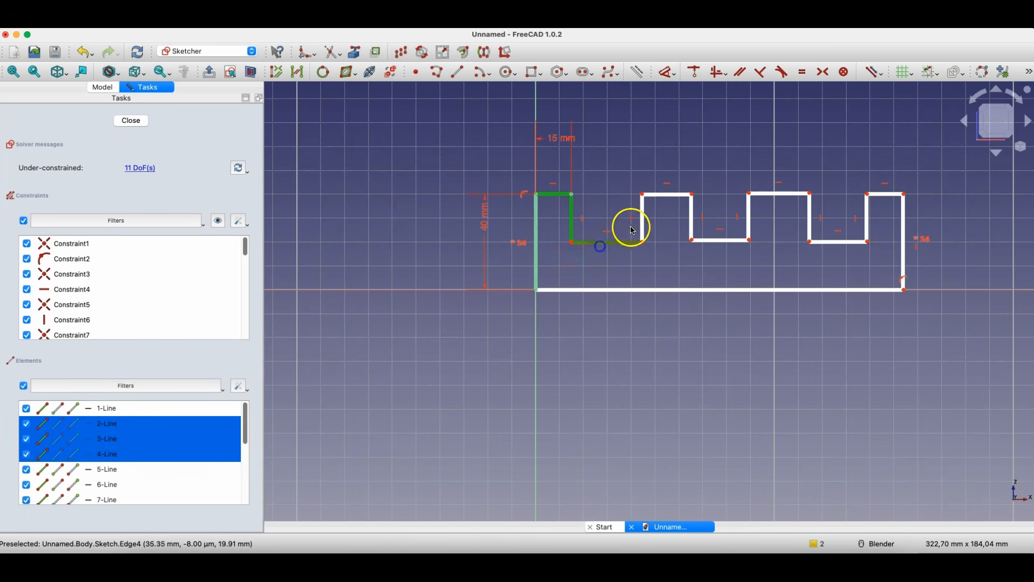
click(642, 217)
click(666, 194)
click(692, 216)
click(721, 240)
click(750, 217)
click(776, 195)
click(809, 218)
click(838, 243)
click(867, 218)
key(e)
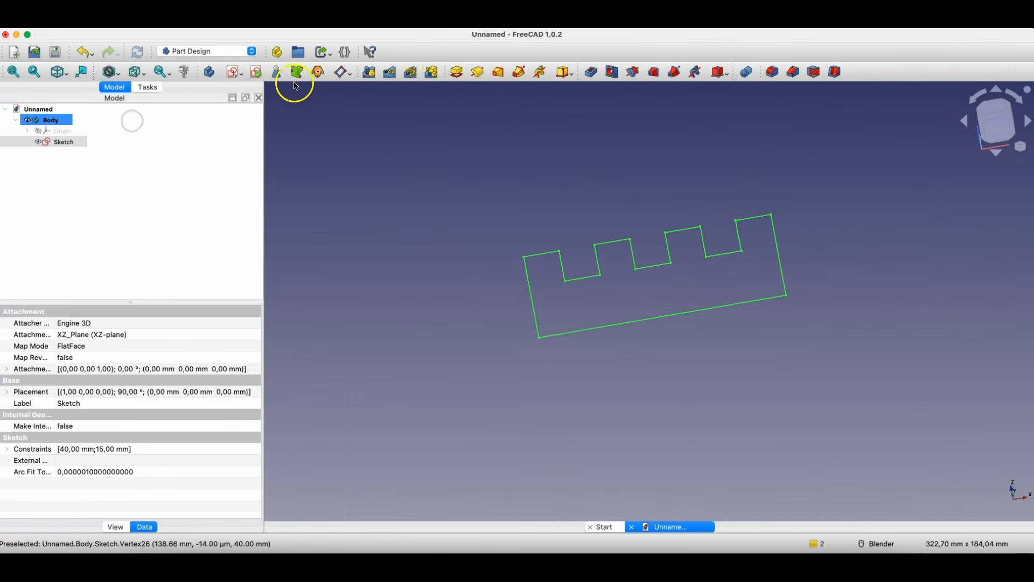
- Pad the comb profile to a length of 50 mm
click(467, 75)
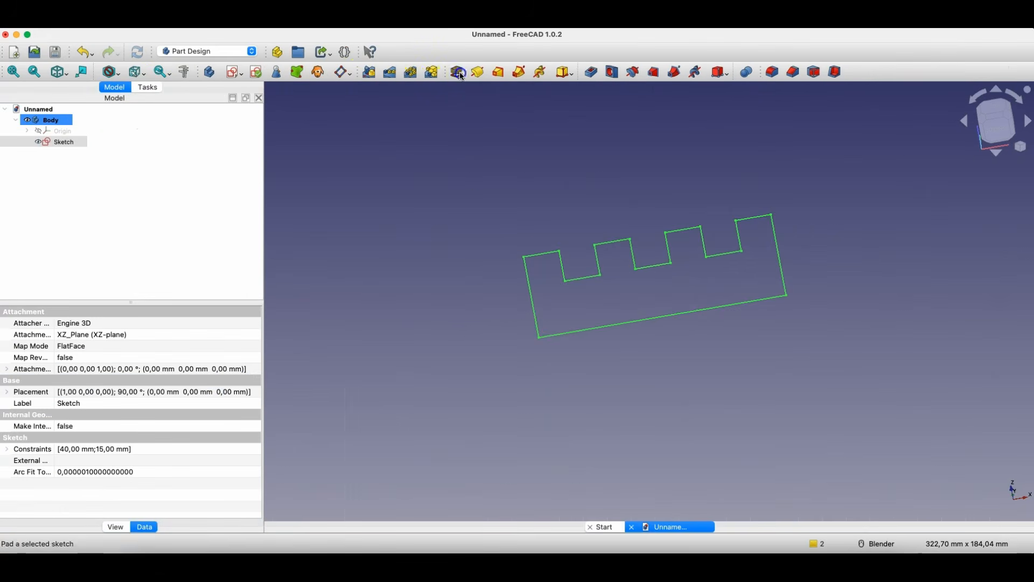
text(50)
key(Return)
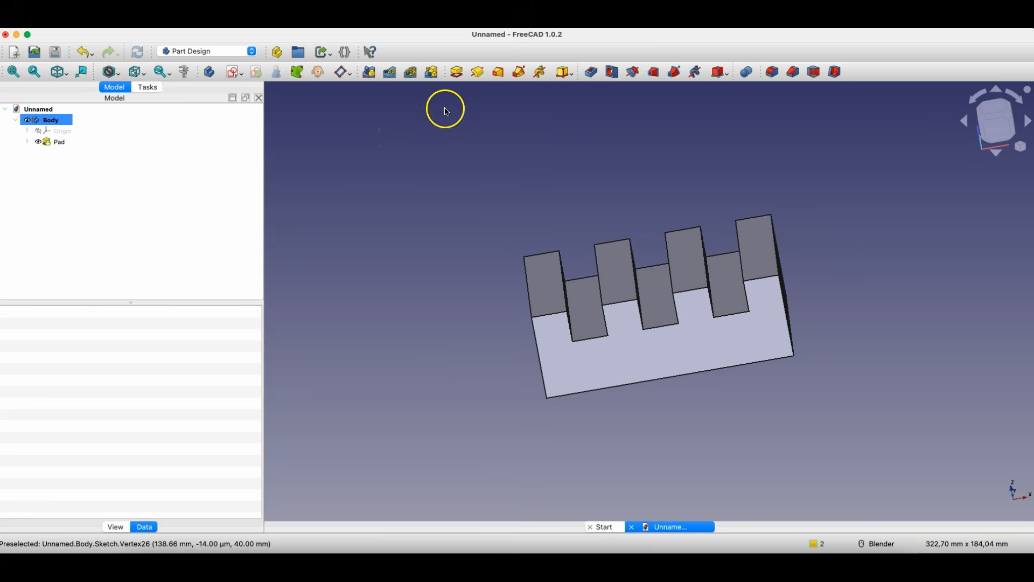
- Create a sketch on the flat end face beside the last tooth and project its top edge as external geometry
middle_drag(577, 331, 446, 372)
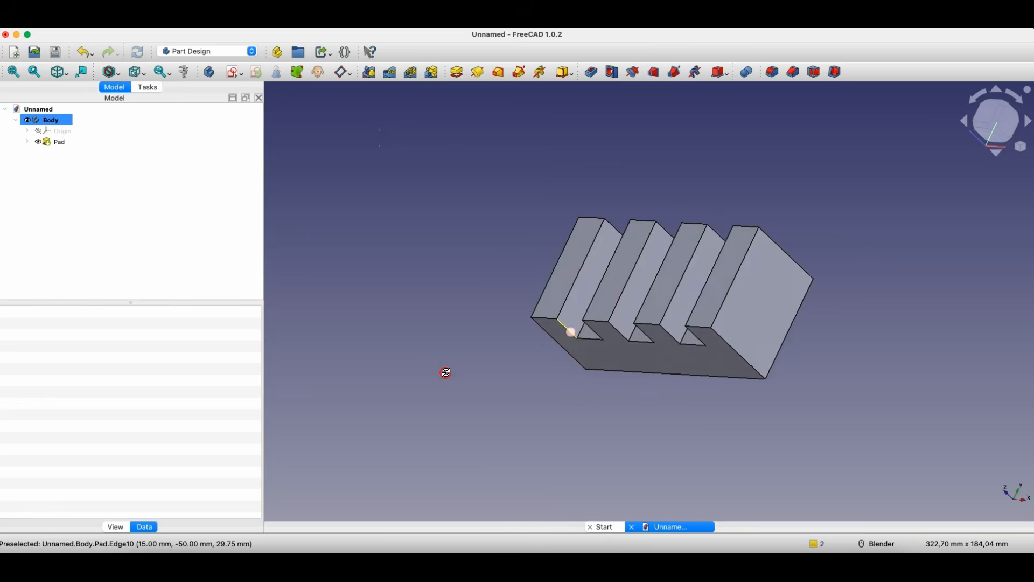
click(766, 295)
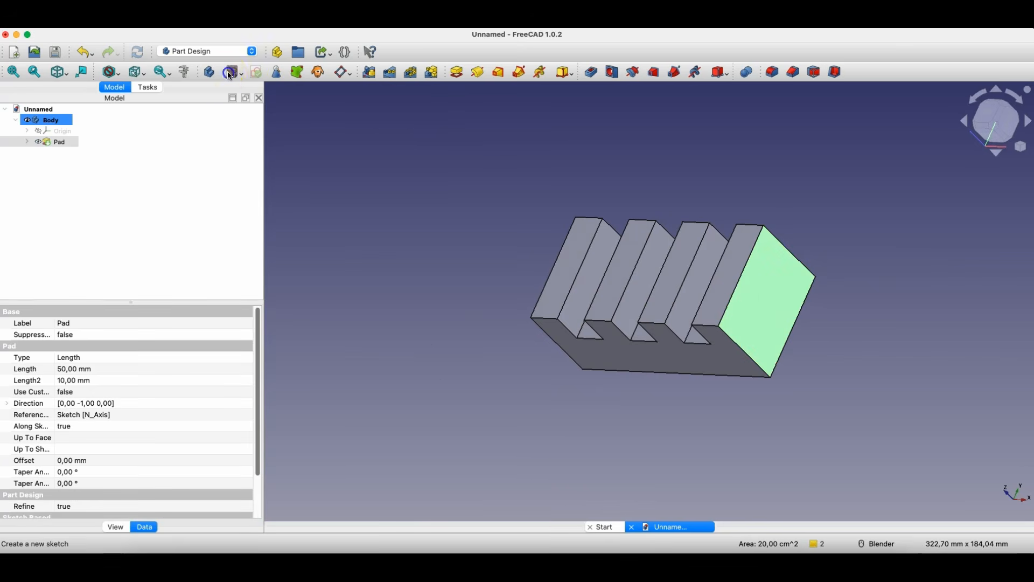
click(230, 73)
click(355, 52)
click(820, 219)
- Draw a 15 mm diameter circle centred on the midpoint of the projected top edge and close the sketch
click(507, 72)
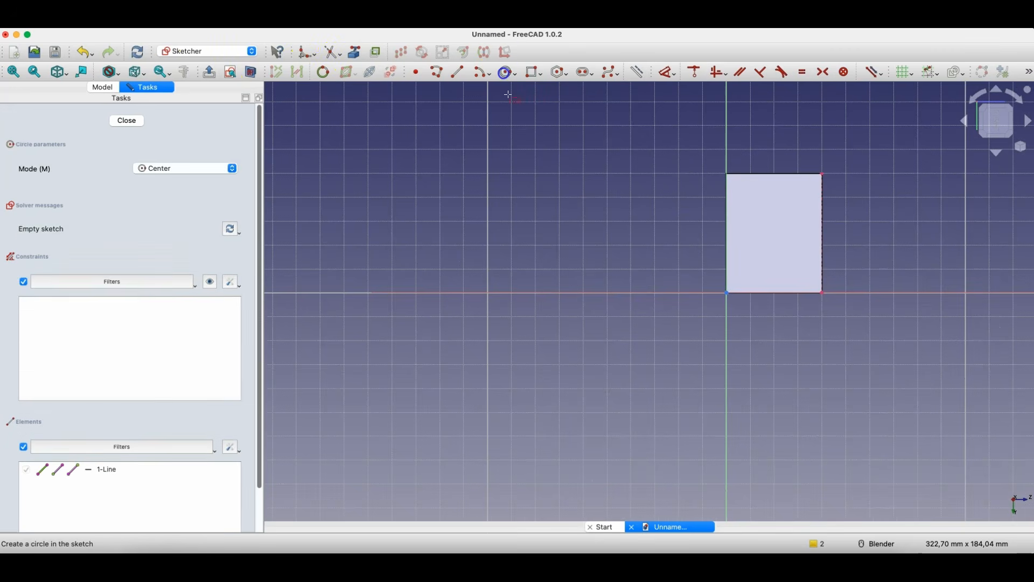
click(822, 233)
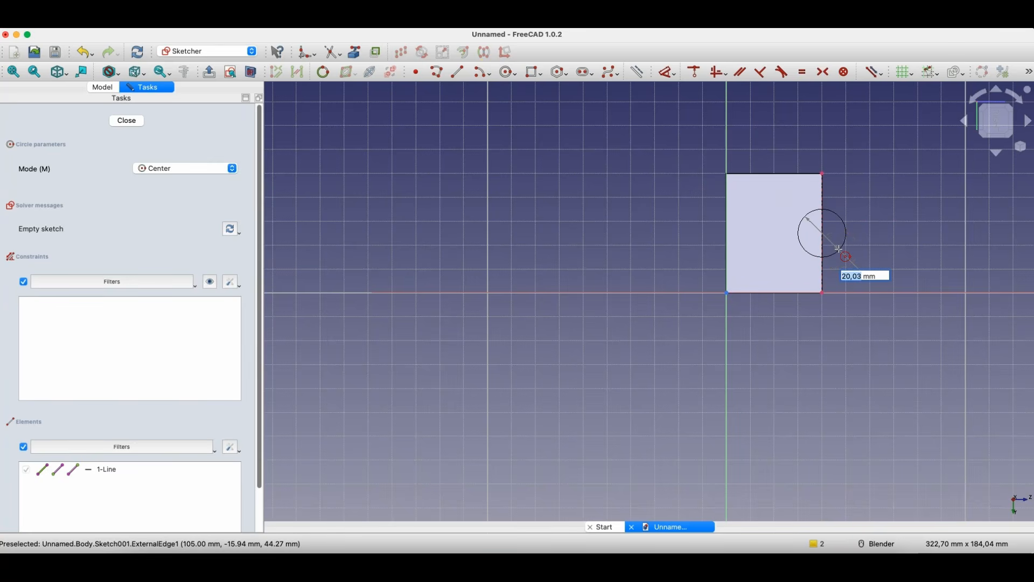
text(15)
key(Return)
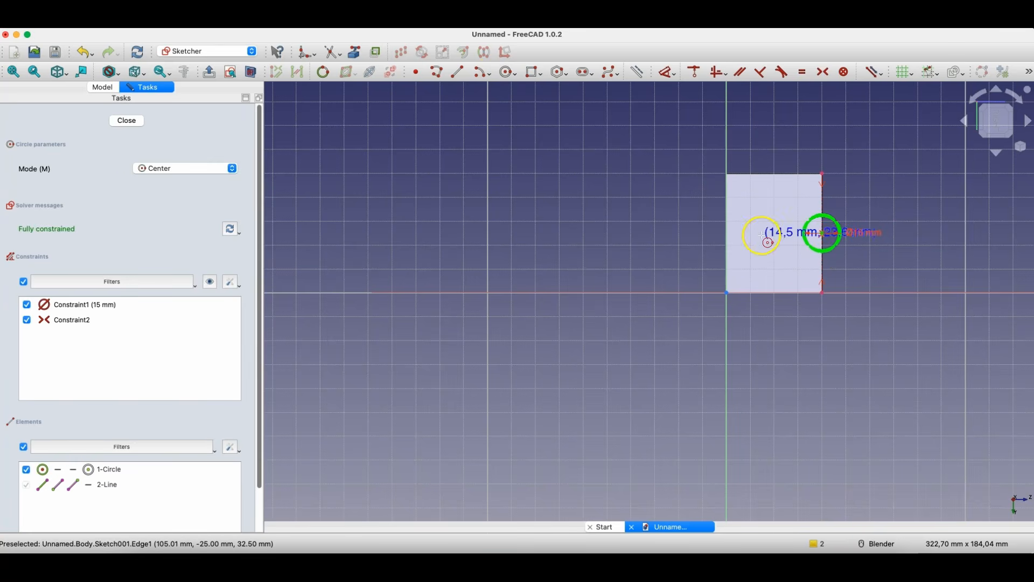
click(127, 120)
- Start a Dimension type pocket from the circle and increase its length to 33 mm
mouse_move(444, 238)
middle_down()
mouse_move(473, 247)
mouse_move(547, 235)
mouse_move(552, 215)
middle_up()
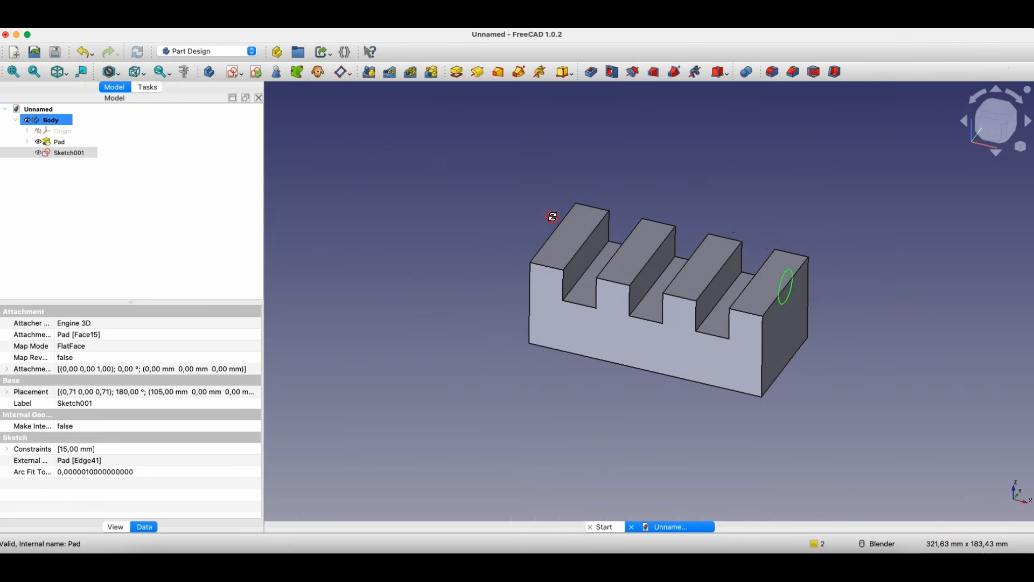
click(589, 75)
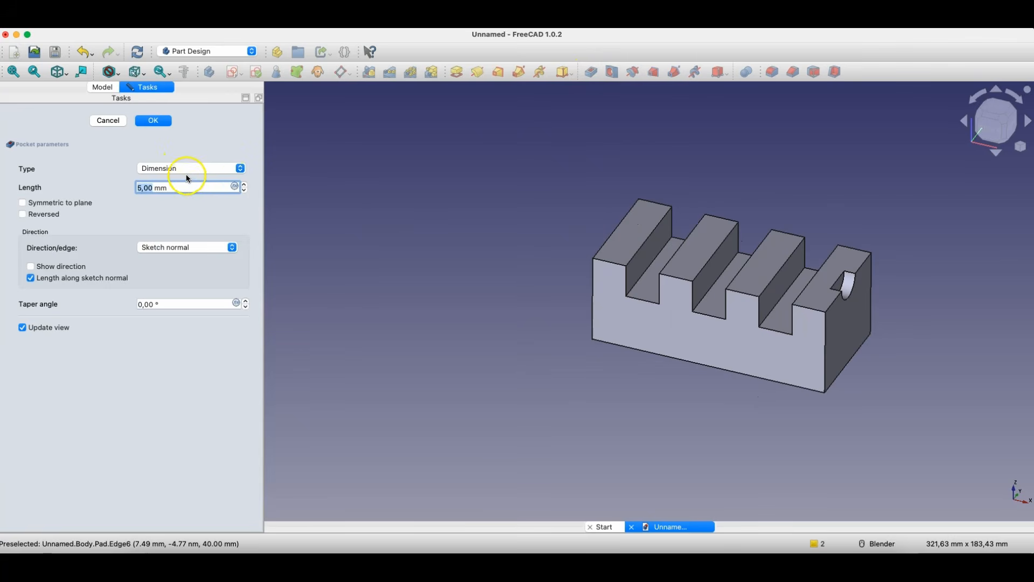
click(245, 184)
click(245, 185)
click(244, 184)
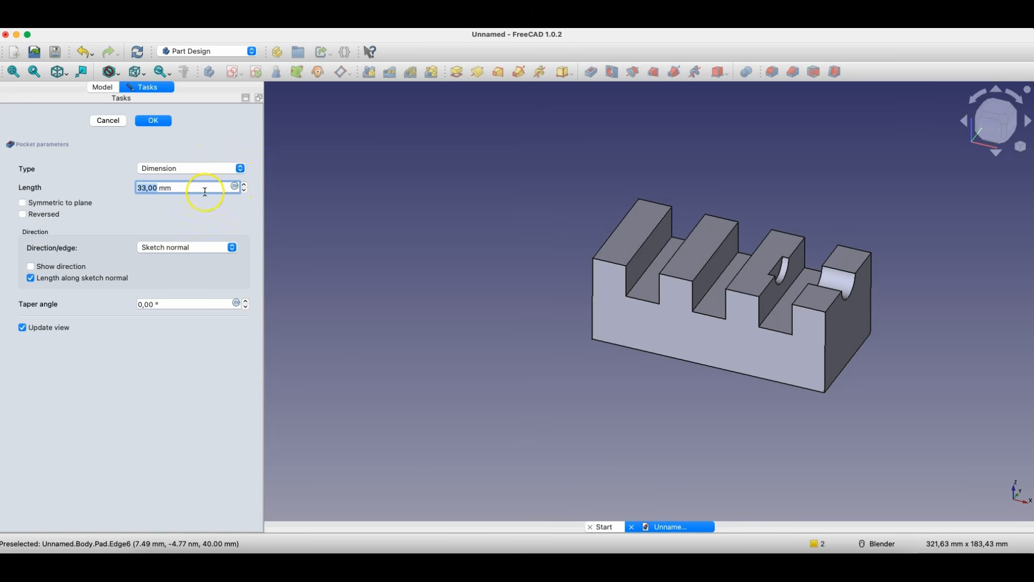
- Try the Through all type for the pocket, followed by To first, and inspect the cut through the last tooth
click(185, 169)
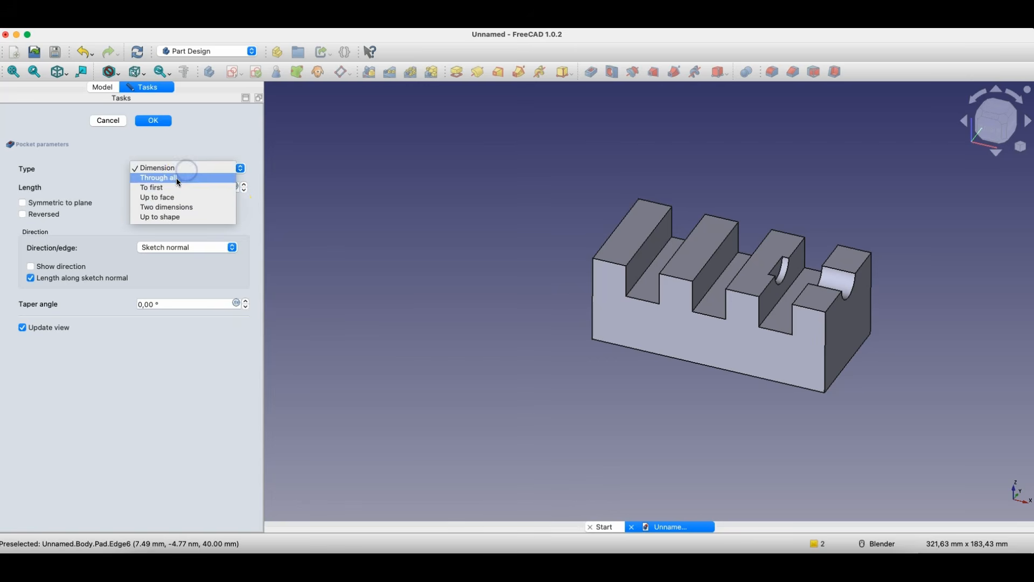
click(175, 178)
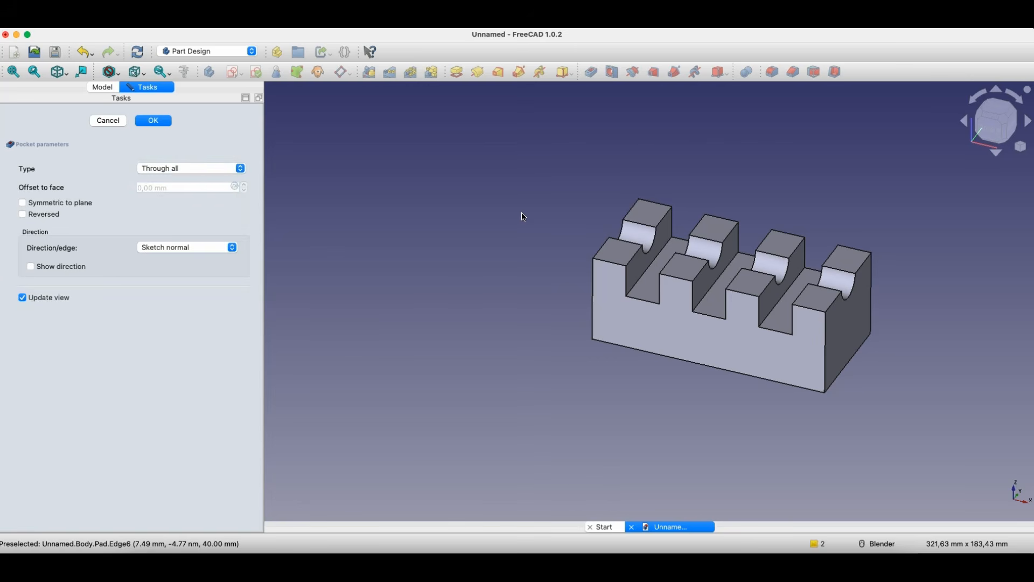
click(186, 168)
click(182, 178)
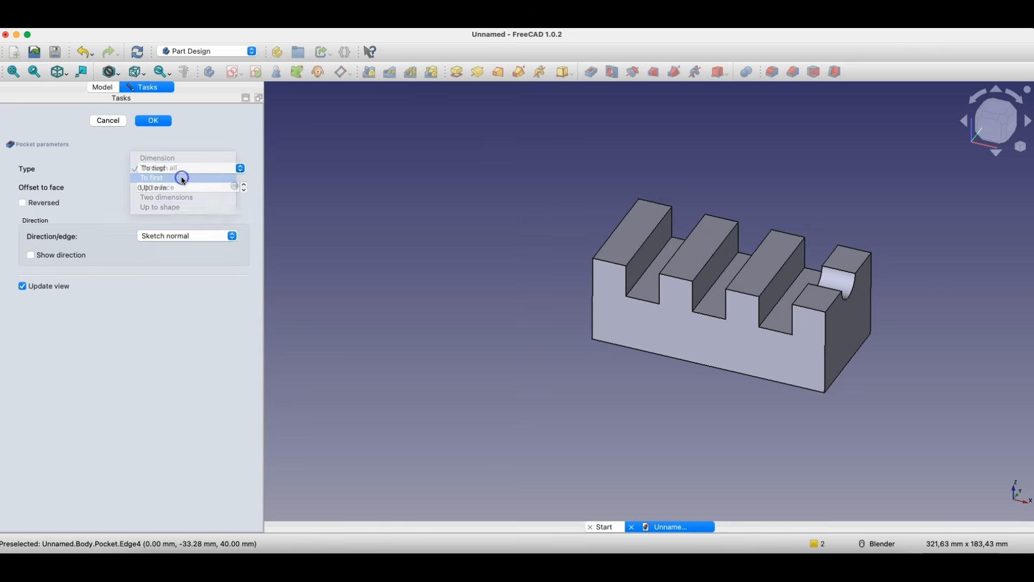
click(243, 185)
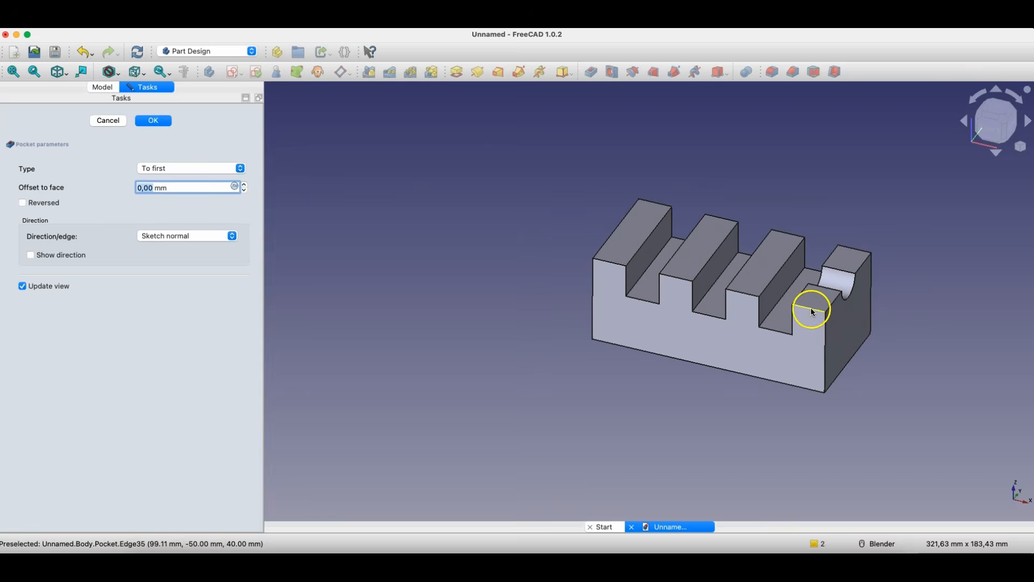
scroll(897, 258, up, 4)
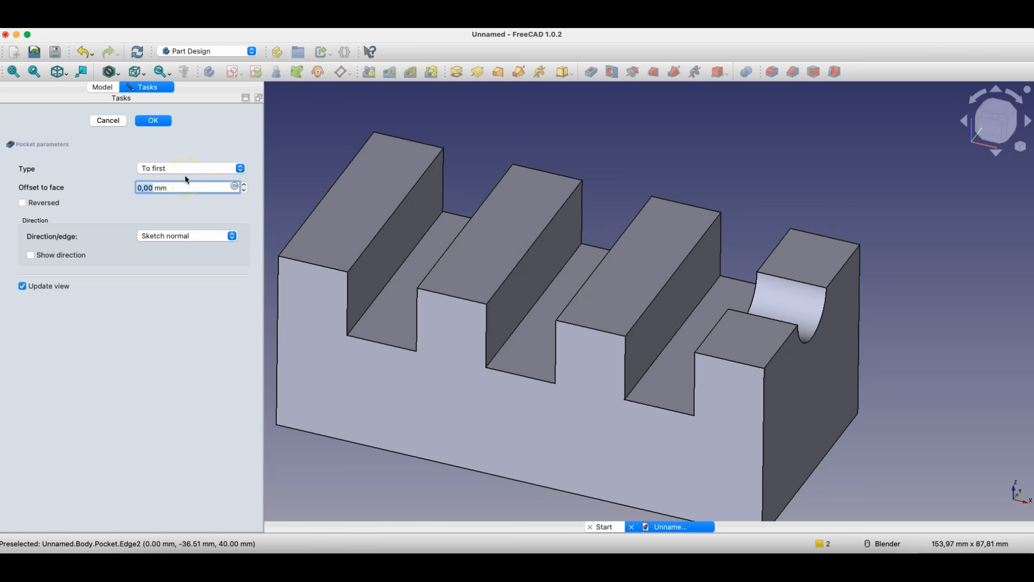
middle_drag(636, 369, 757, 411)
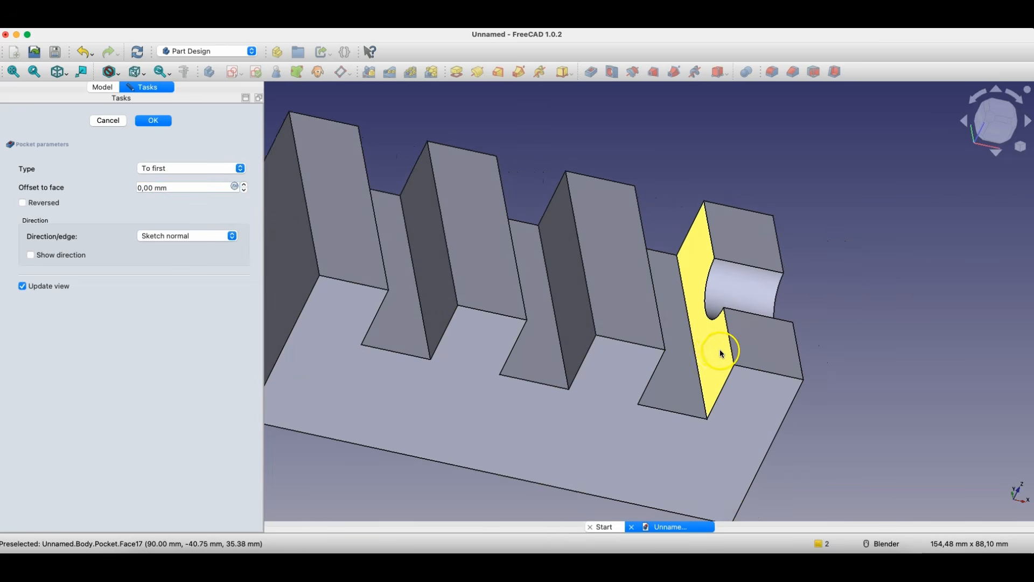
- Set the pocket's offset to face to -1 mm and inspect the cut's end inside the last tooth
click(177, 183)
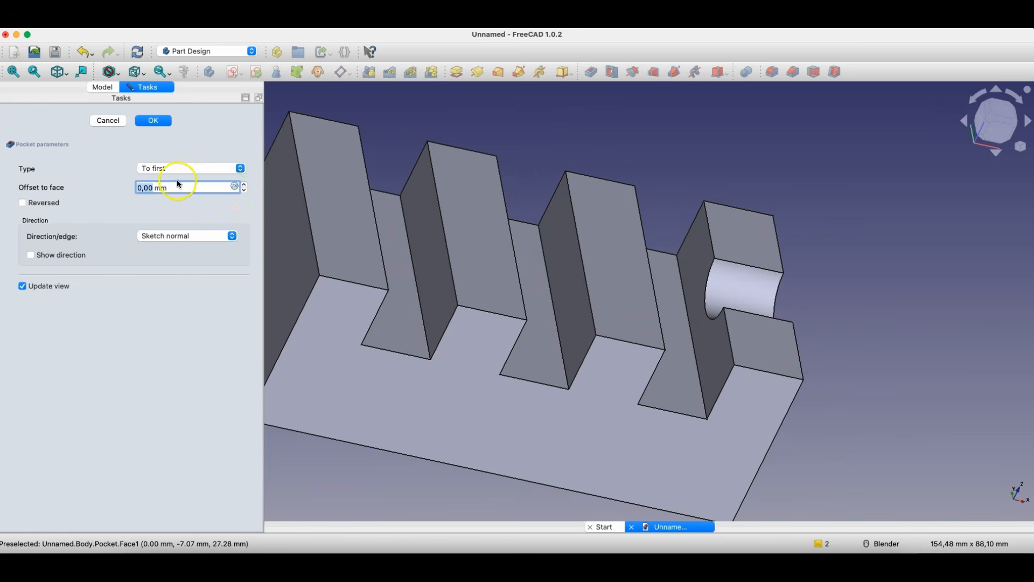
click(244, 190)
middle_drag(784, 269, 710, 278)
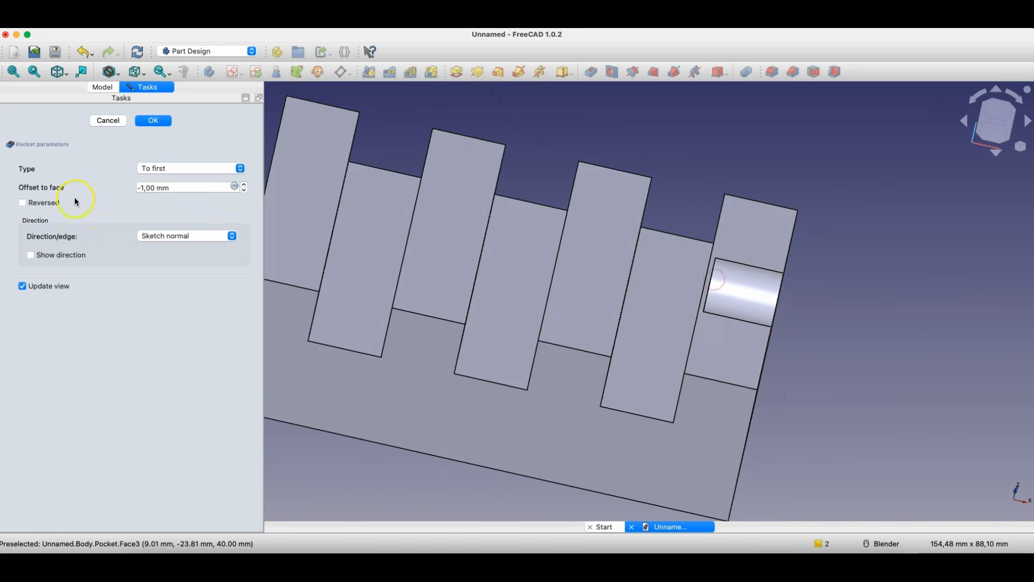
middle_drag(748, 276, 847, 296)
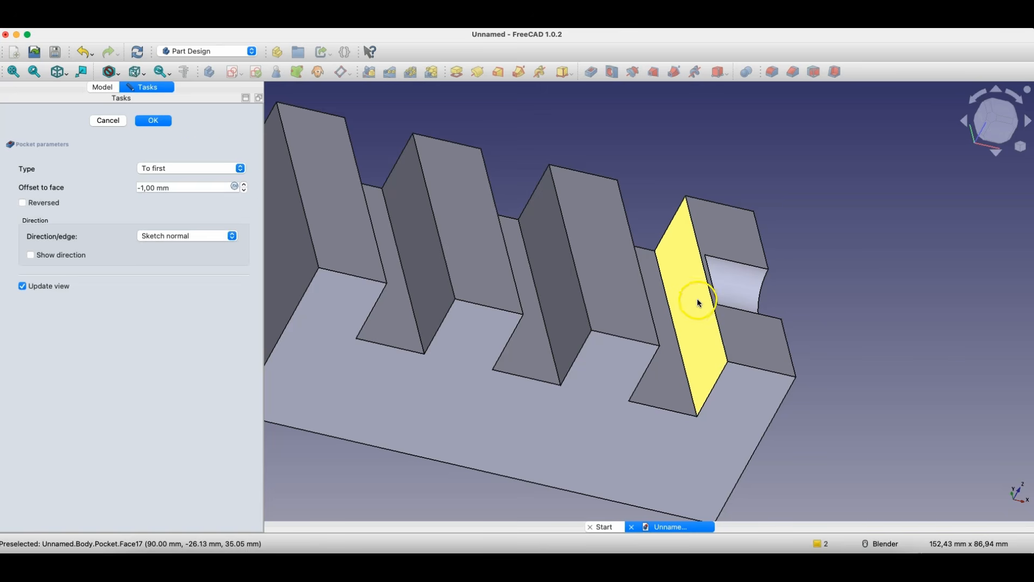
- Try the Up to face pocket type with a 0 mm offset, ending at the second tooth's side face that faces the third tooth
click(205, 168)
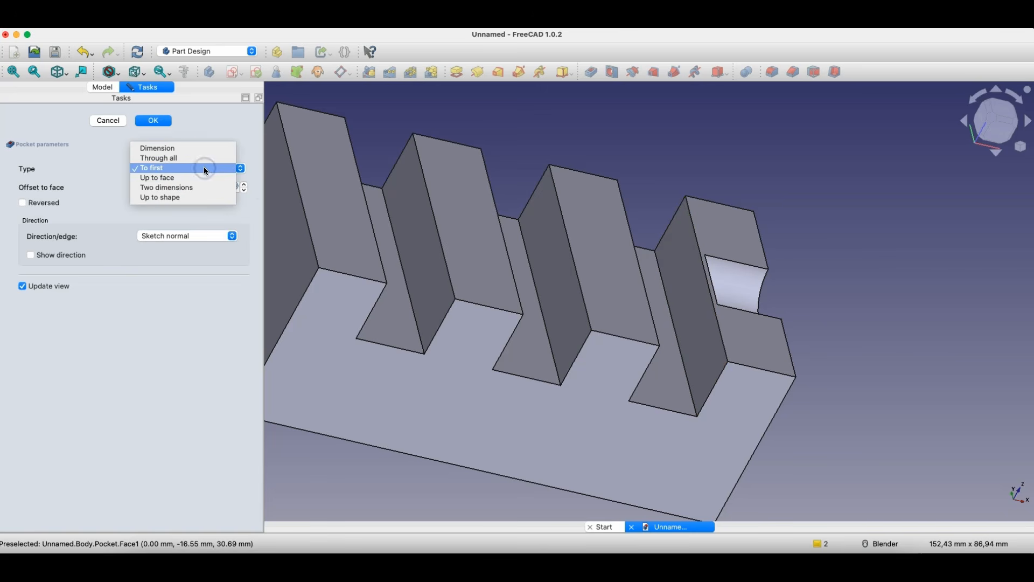
click(177, 177)
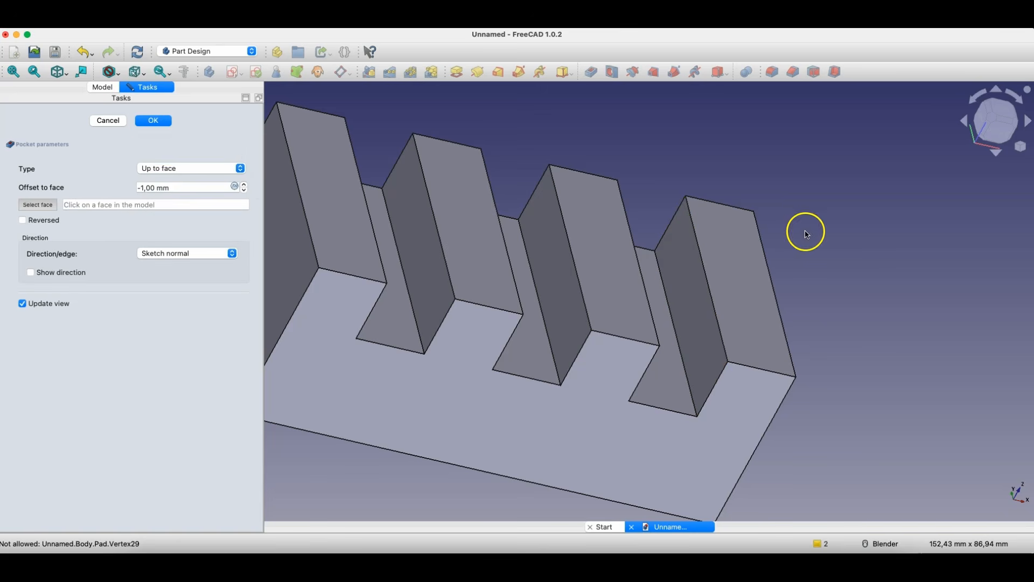
mouse_move(829, 305)
middle_down()
mouse_move(494, 309)
mouse_move(355, 227)
middle_up()
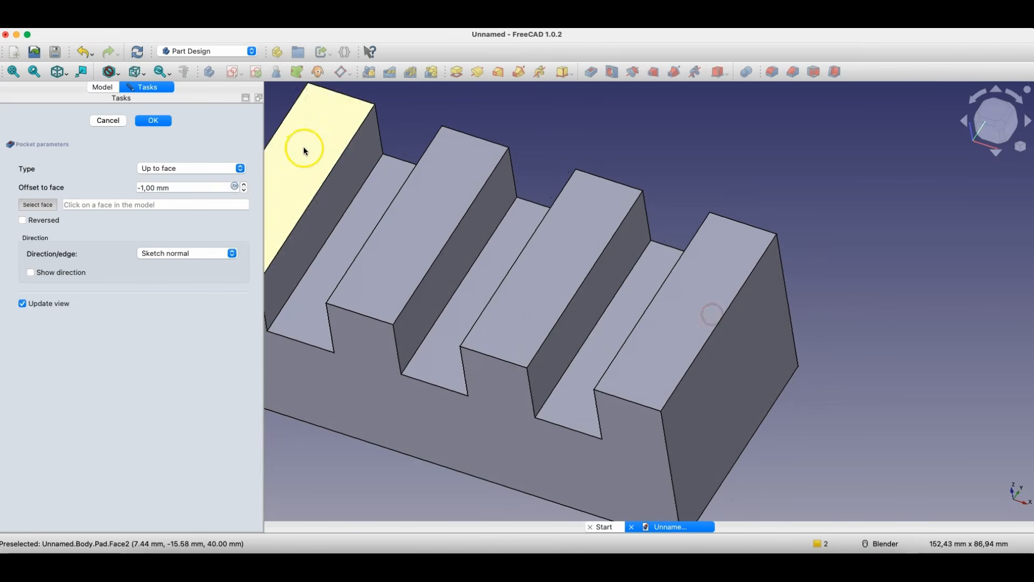
click(243, 185)
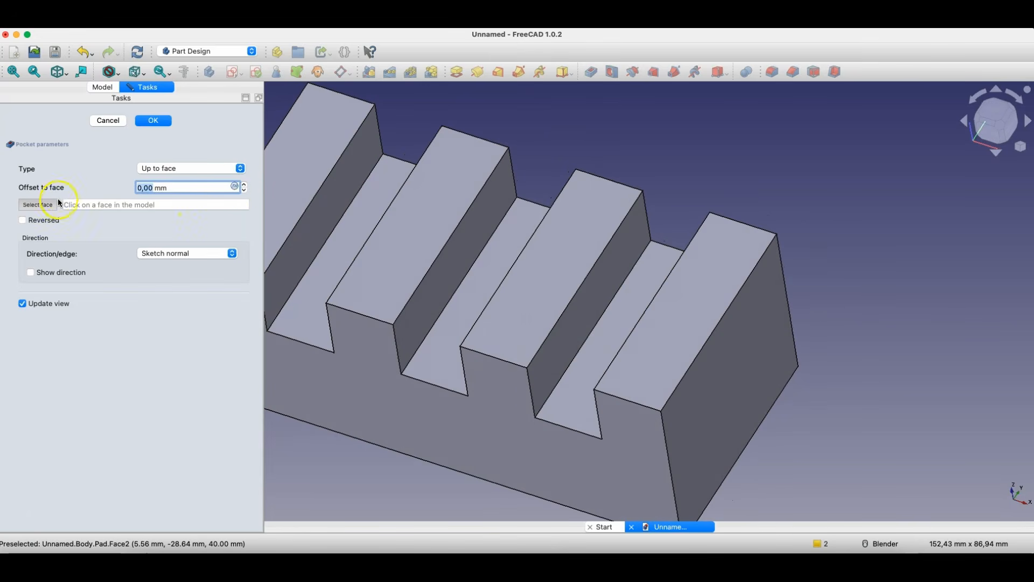
click(471, 244)
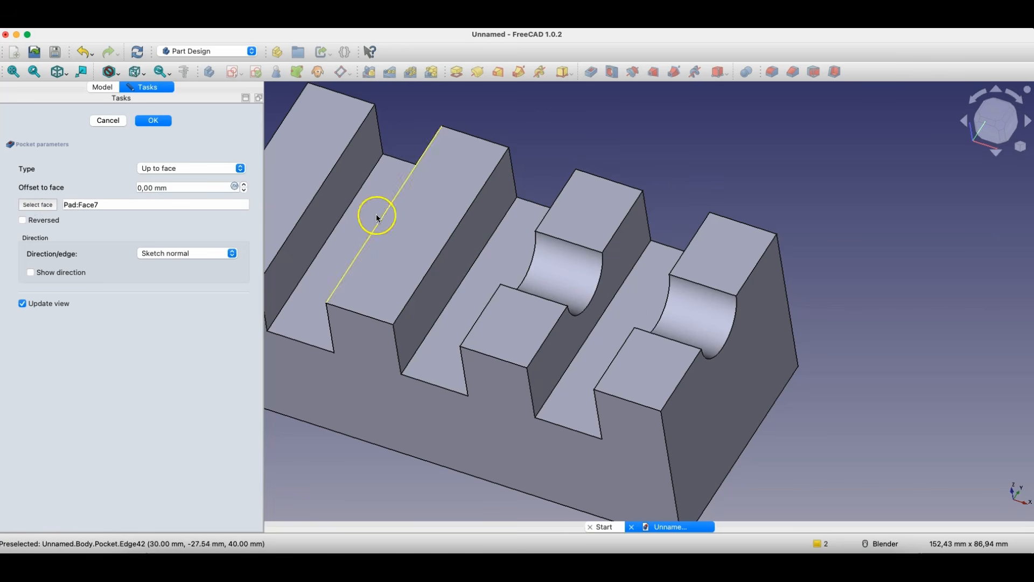
- Change the circular pocket to the Two dimensions type with a first length of 3 mm and accept it
click(217, 170)
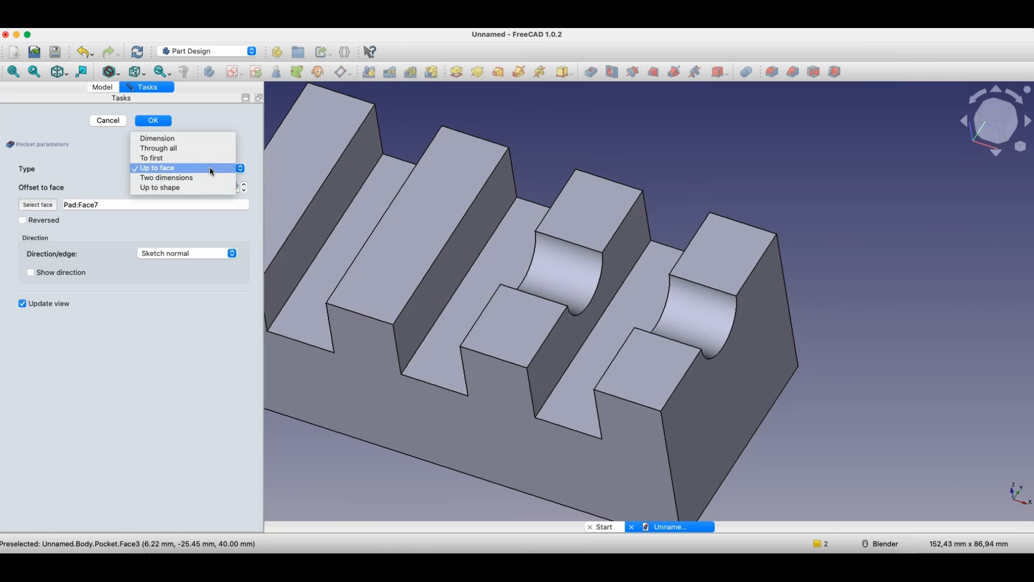
click(184, 178)
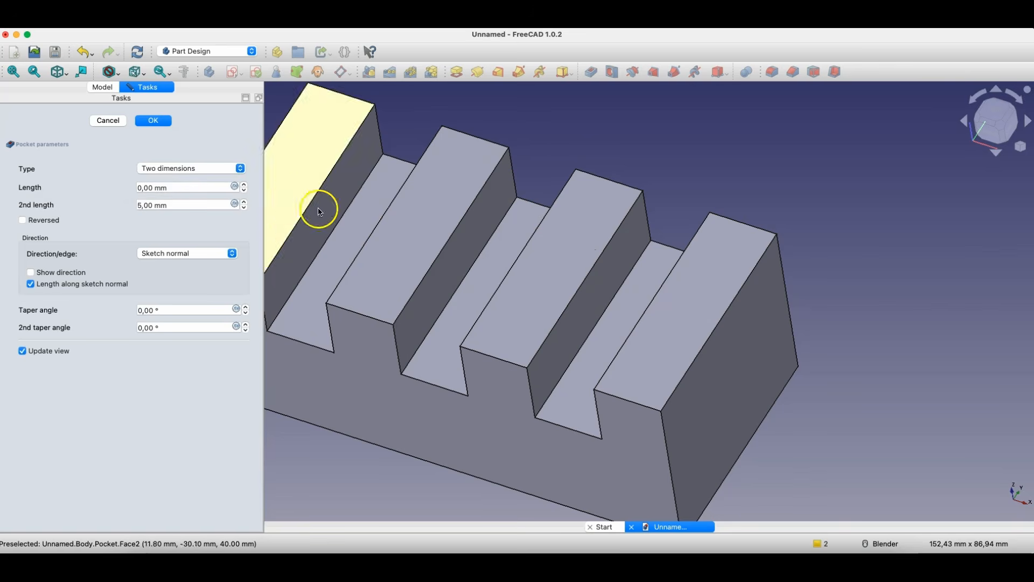
scroll(237, 186, up, 3)
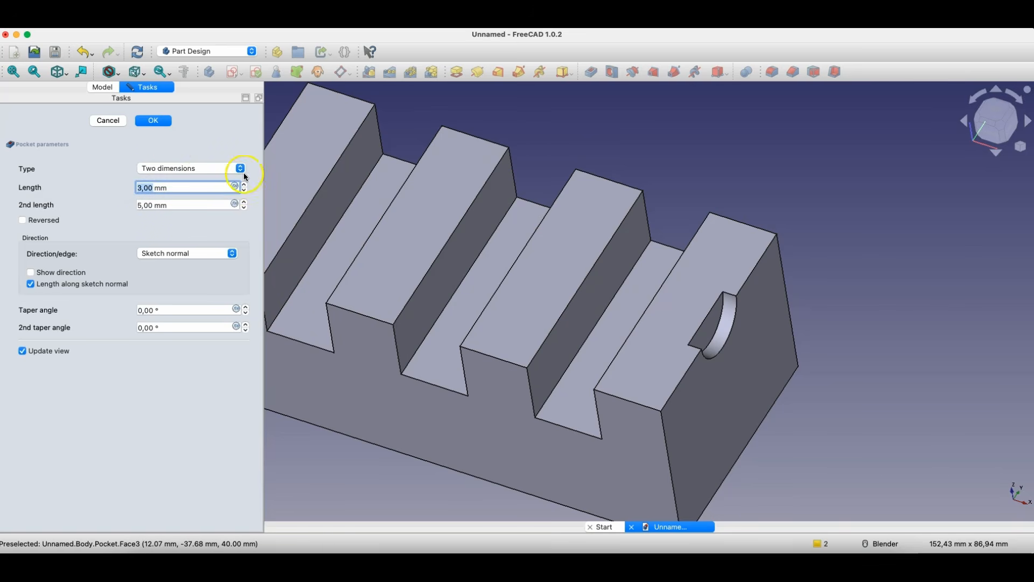
click(148, 120)
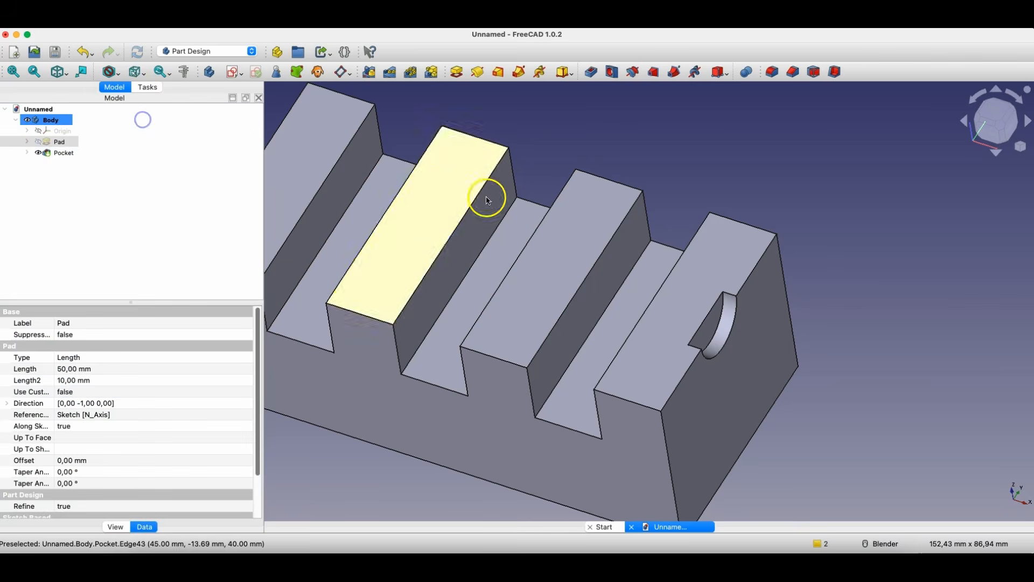
- Sketch a rectangle about 10 by 13 mm across the top edge of the second tooth's side face, using a section view, and close the sketch
scroll(531, 193, down, 2)
click(528, 215)
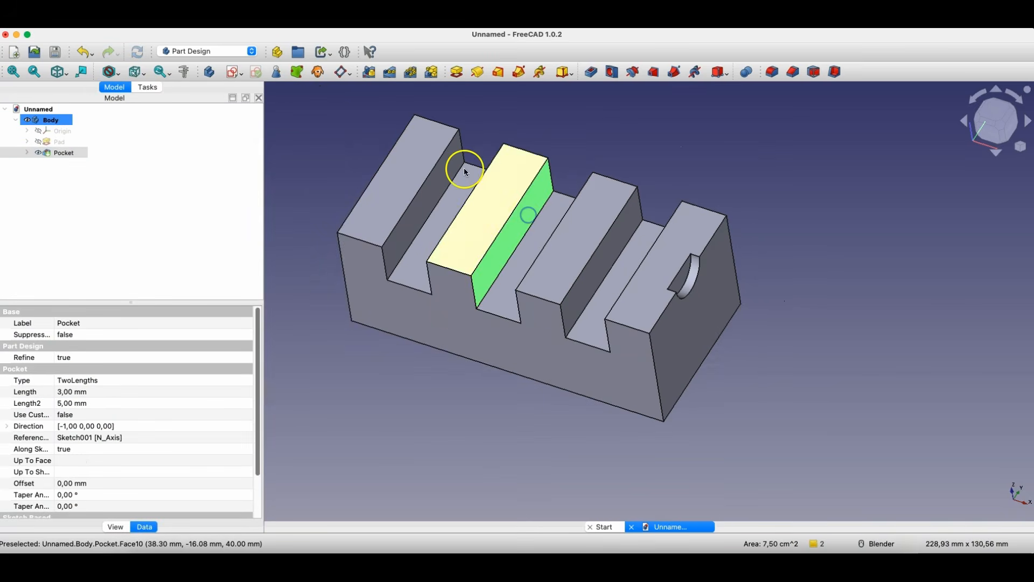
click(236, 72)
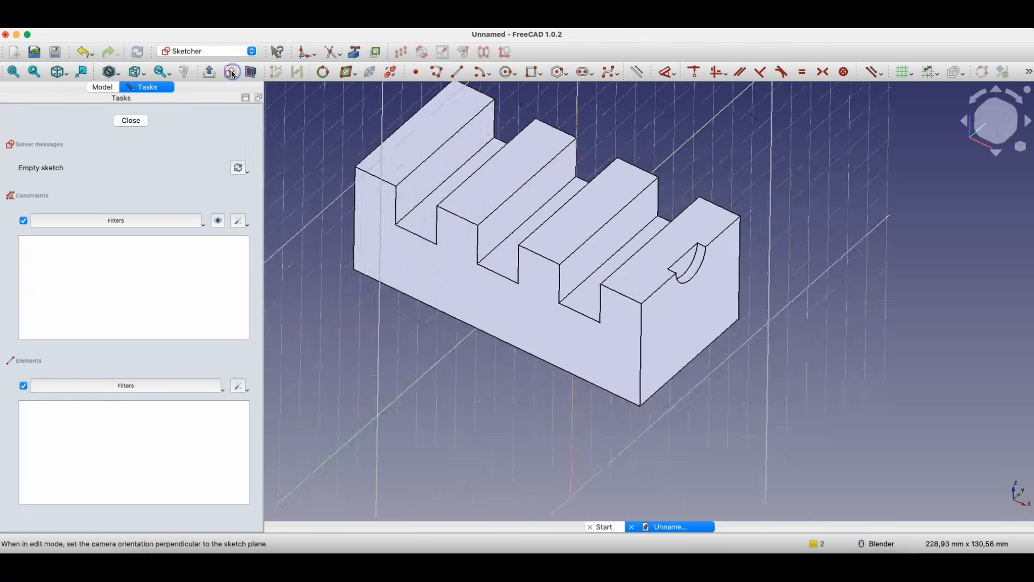
click(252, 72)
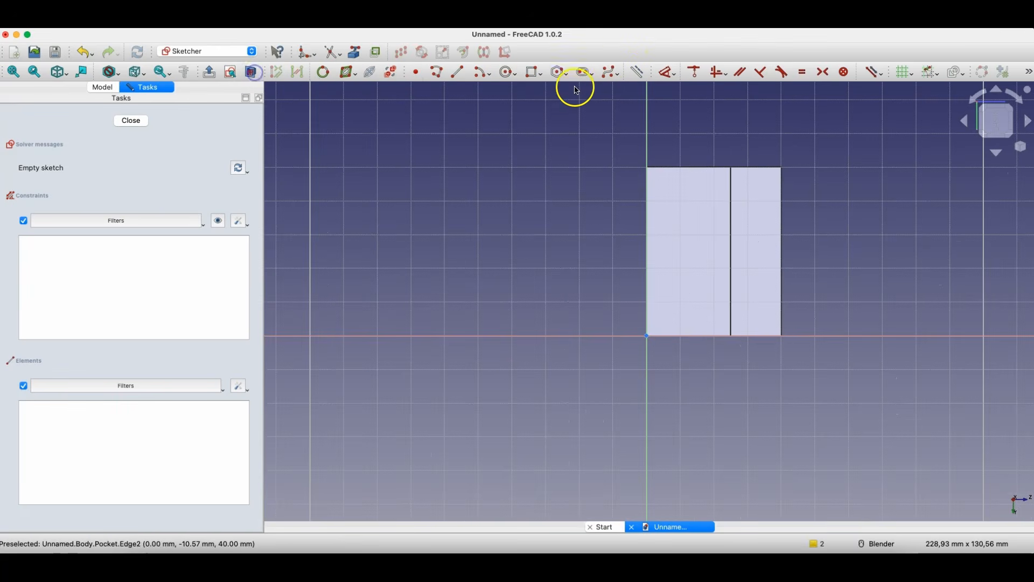
click(536, 75)
click(776, 197)
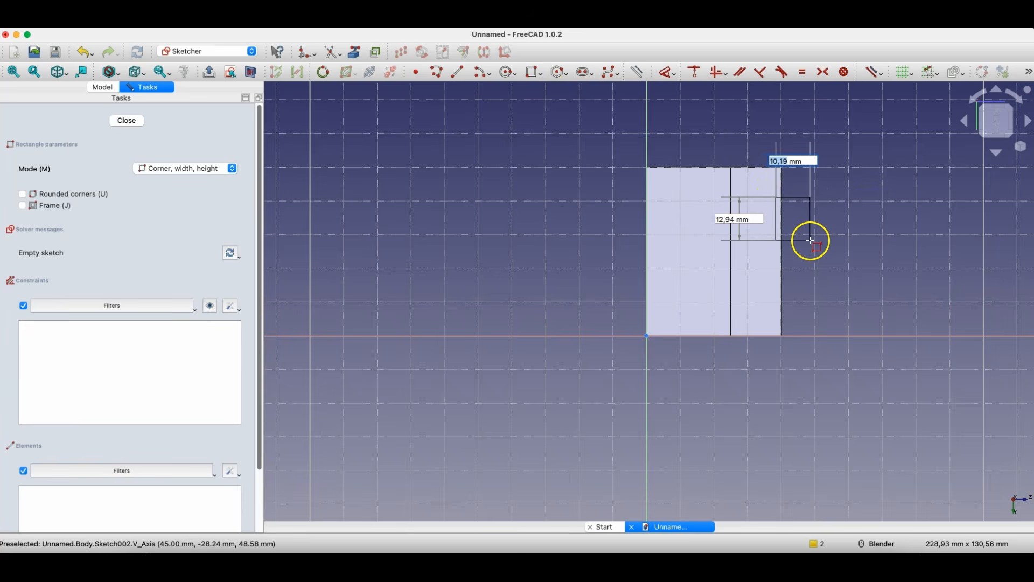
click(810, 240)
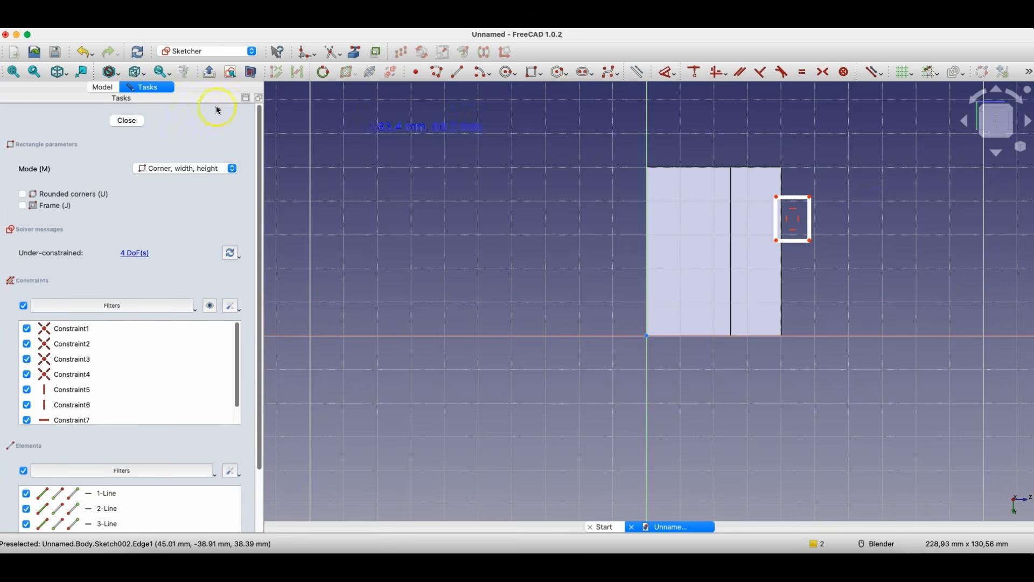
click(124, 120)
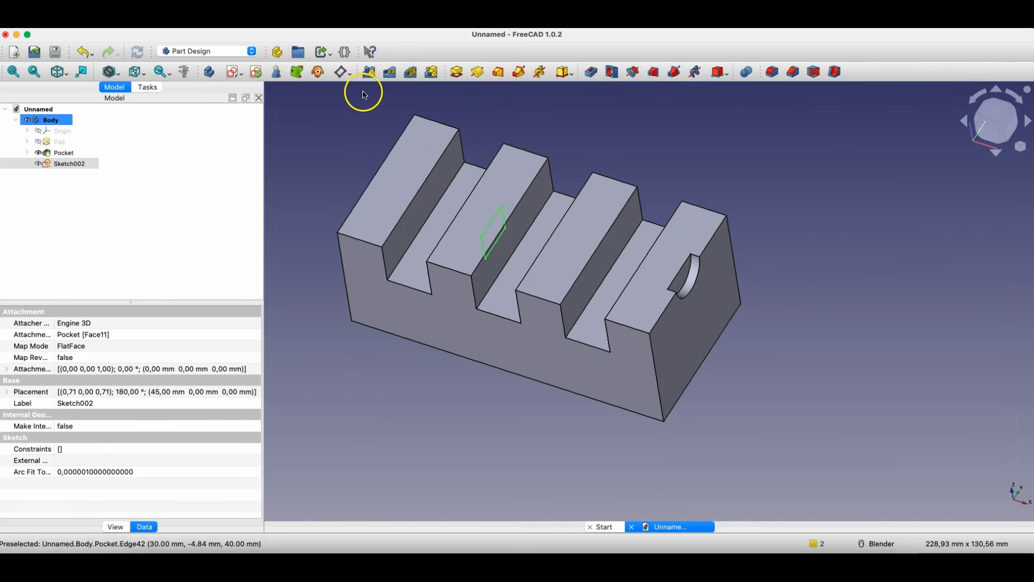
- Start a Two dimensions type pocket from the rectangle sketch and set its first length to 10 mm
click(591, 73)
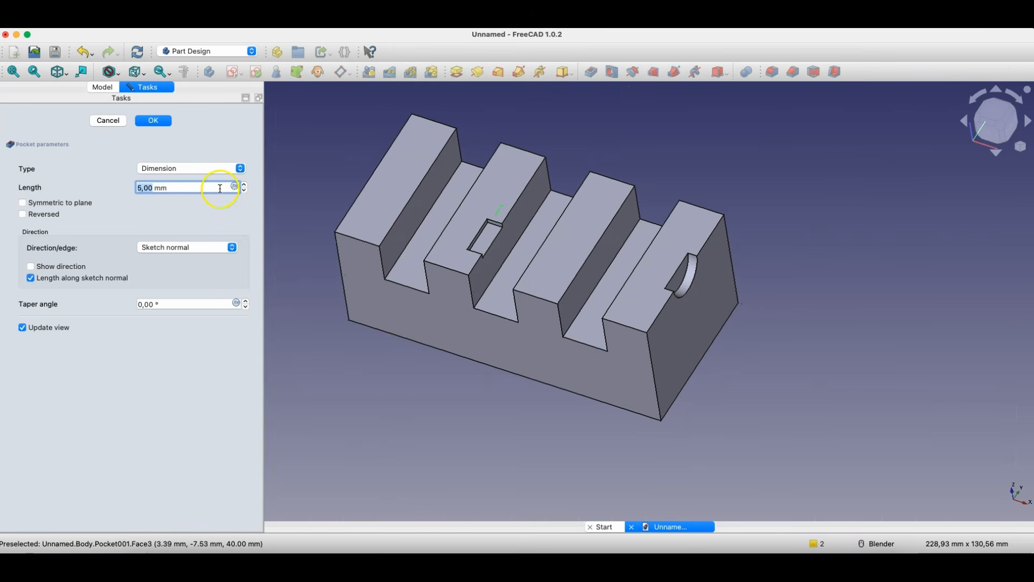
click(190, 171)
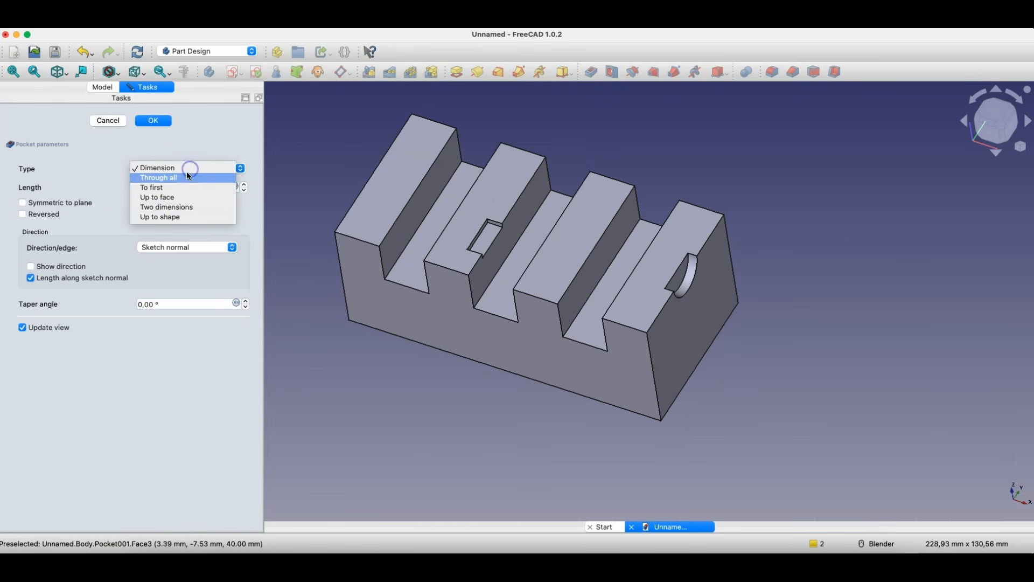
click(184, 209)
click(244, 184)
click(244, 185)
click(244, 184)
click(244, 184)
click(244, 184)
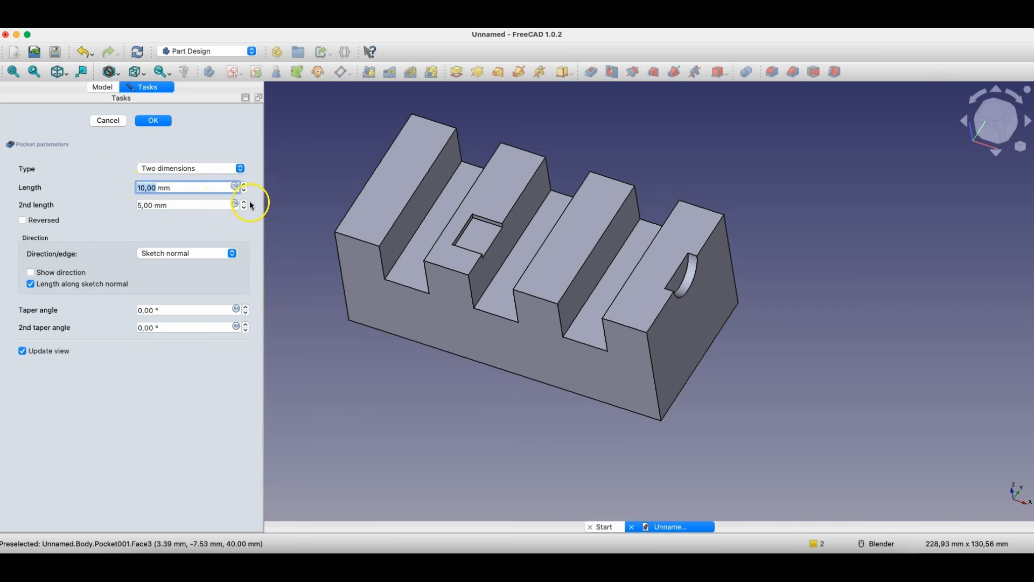
- Increase the pocket's second length to 21 mm so it cuts into the third tooth
click(246, 202)
click(246, 202)
click(245, 202)
click(246, 202)
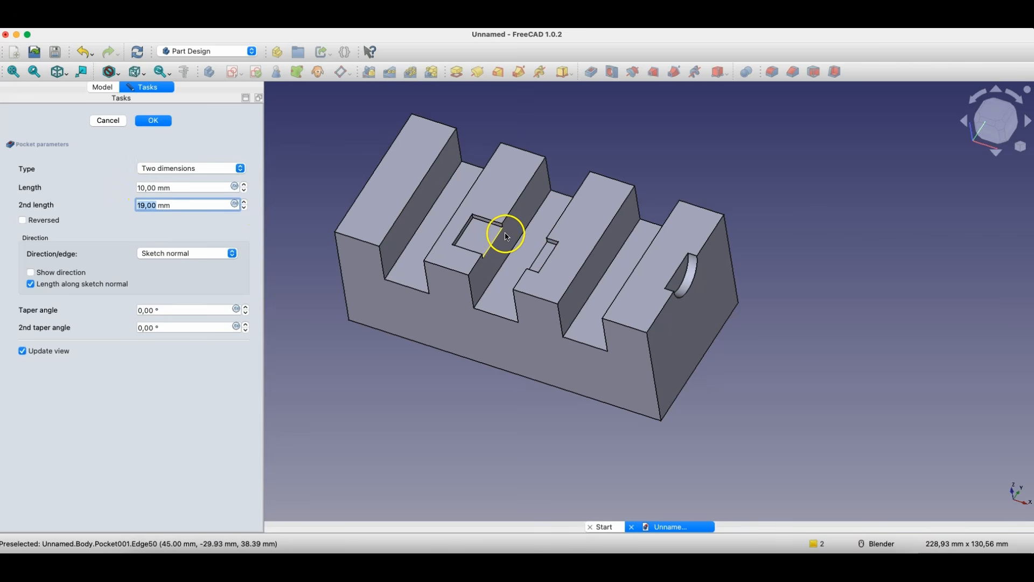
click(504, 237)
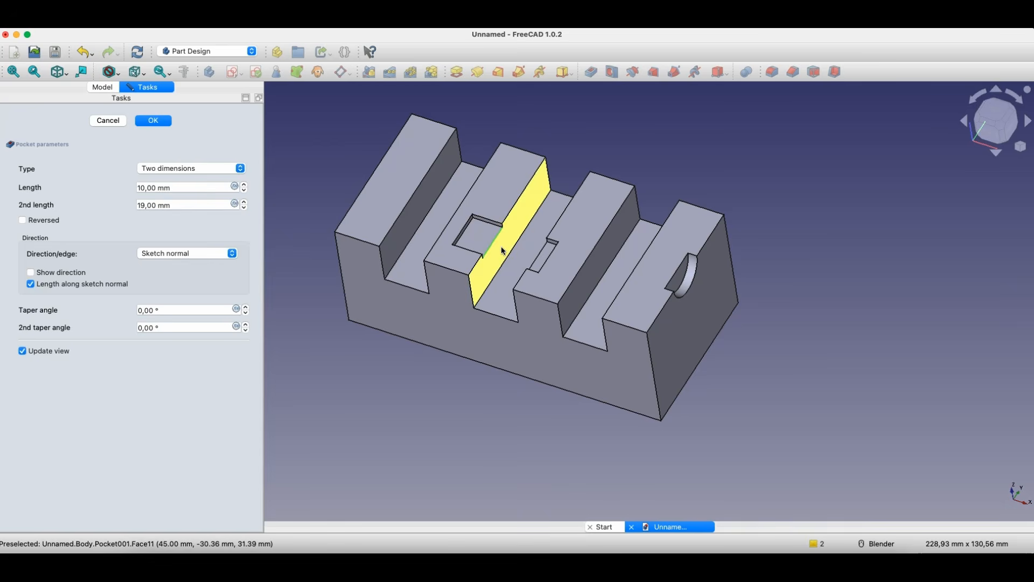
click(245, 202)
click(245, 202)
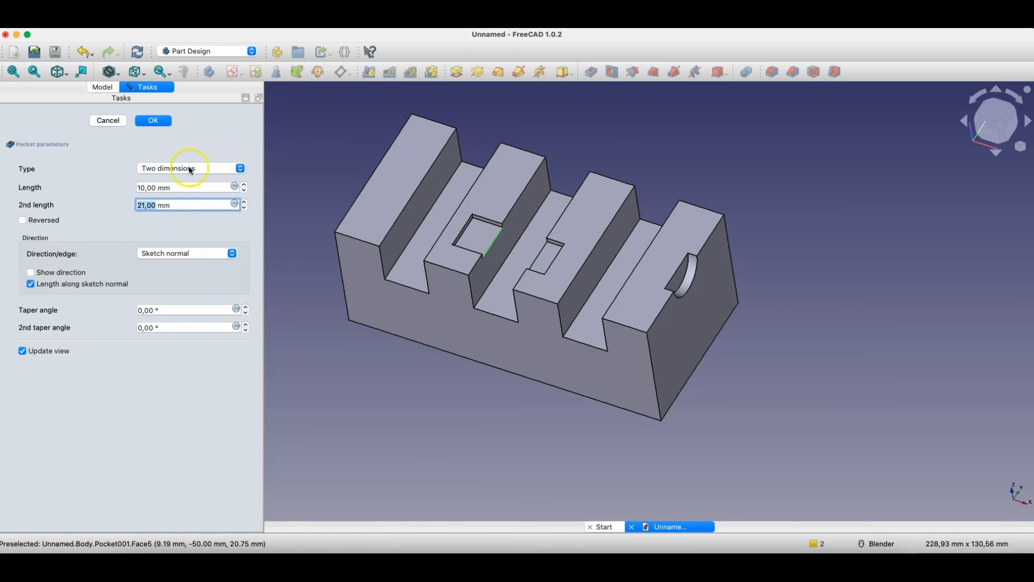
- Set both taper angles of the rectangular pocket to -5° and accept the pocket
click(245, 313)
click(247, 329)
click(247, 330)
click(246, 330)
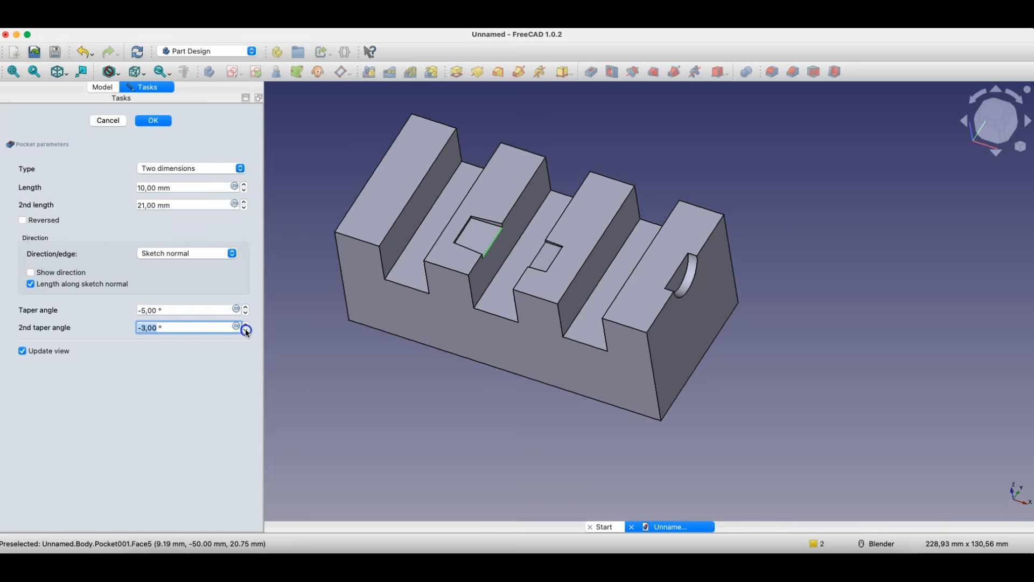
click(246, 330)
click(246, 330)
mouse_move(494, 281)
middle_down()
mouse_move(612, 270)
mouse_move(490, 282)
mouse_move(485, 295)
mouse_move(496, 265)
middle_up()
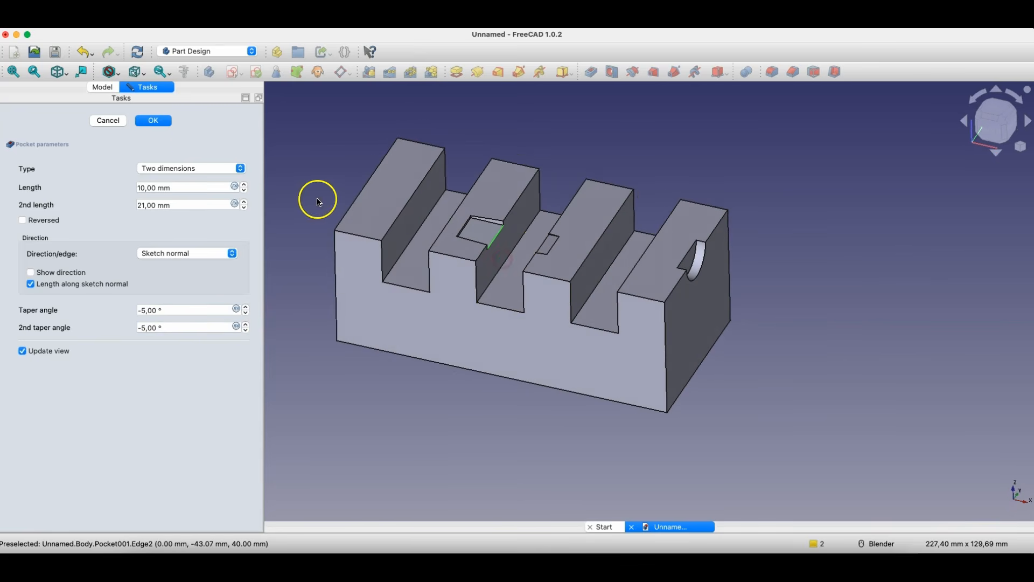
click(168, 125)
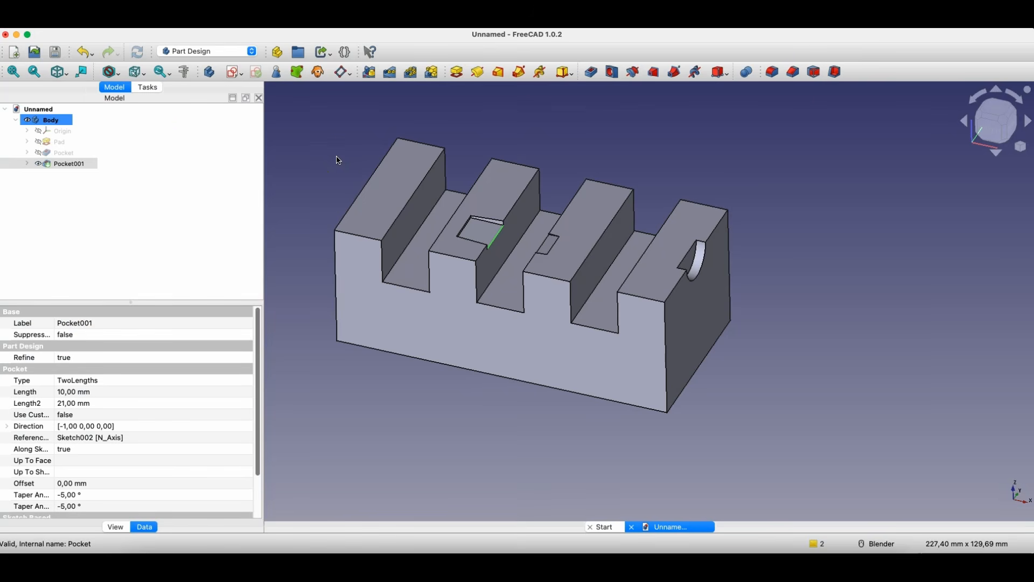